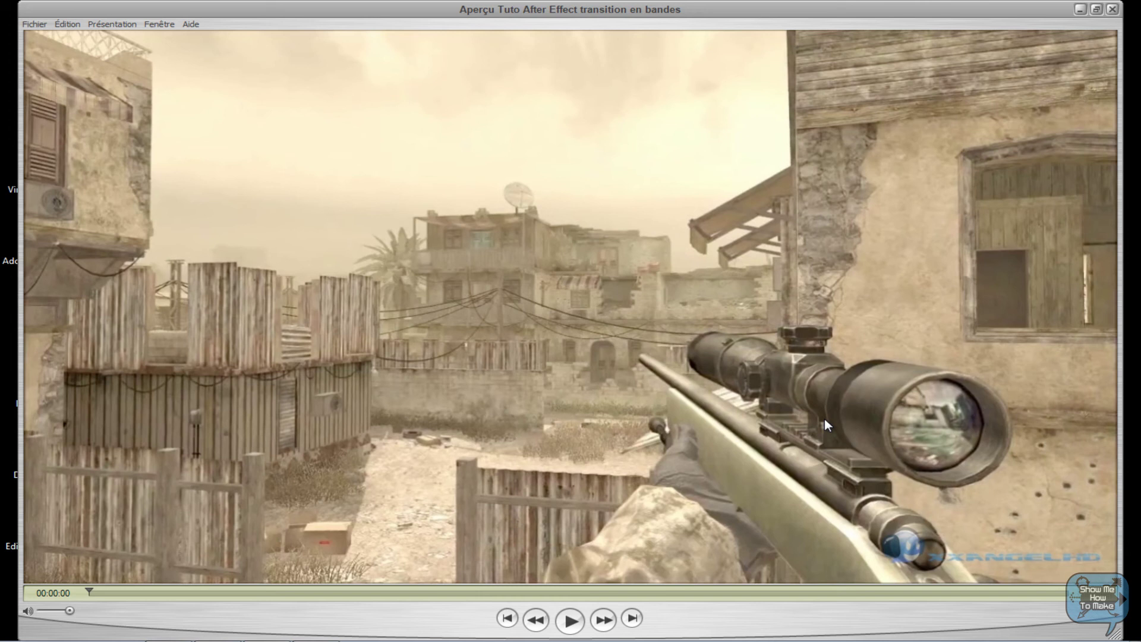
Play the band transition preview video, scrub back to the middle of the transition, and close the player.
left_click(571, 622)
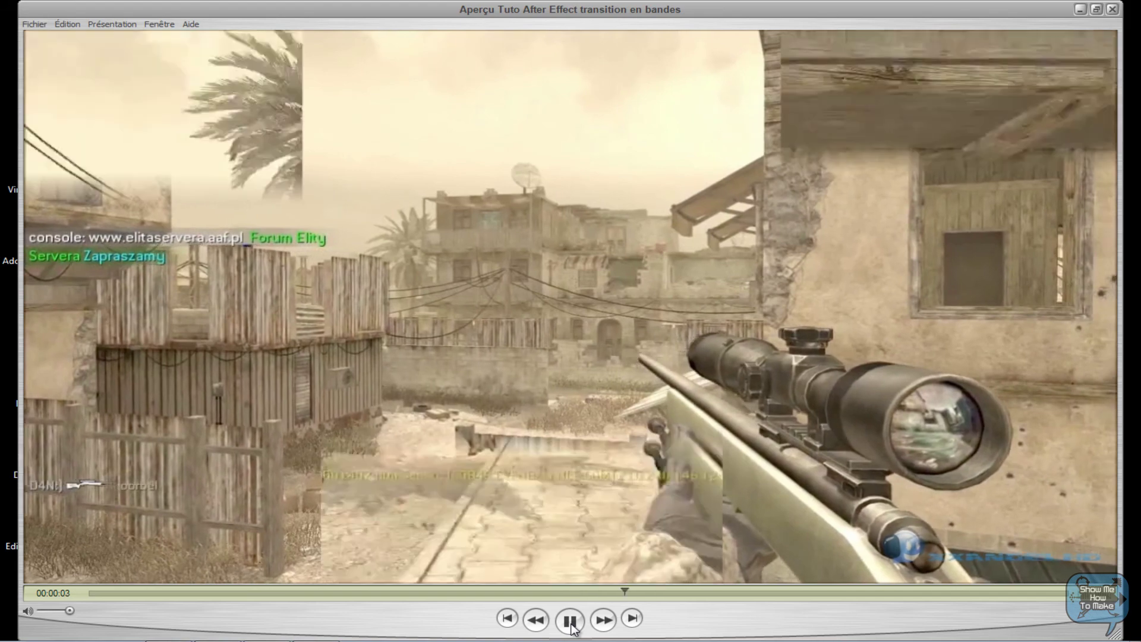
left_click(571, 623)
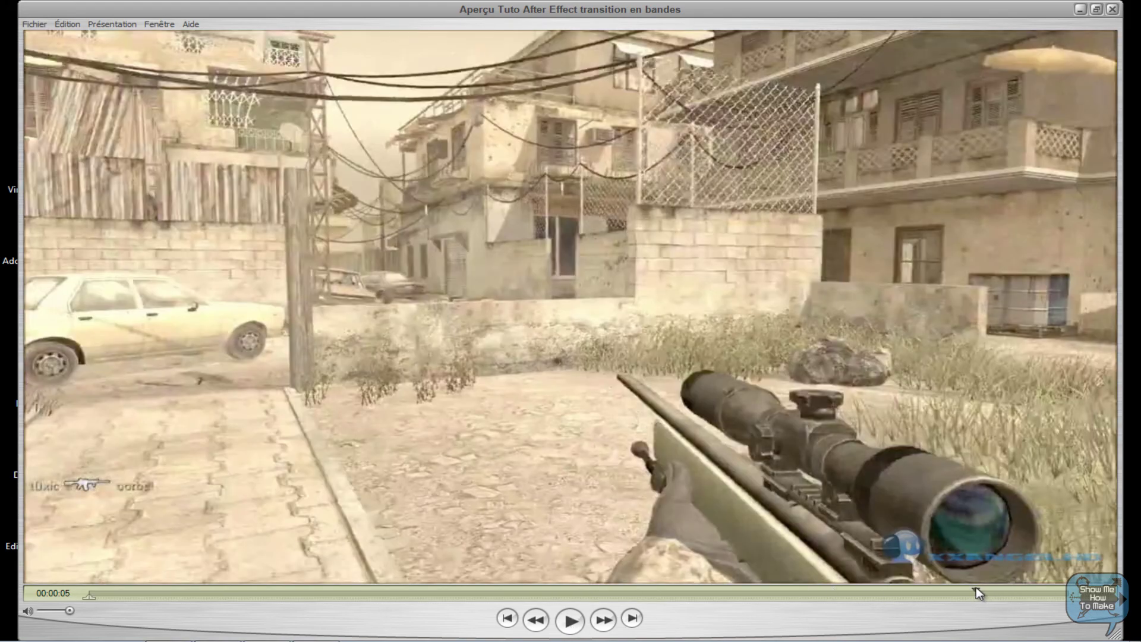
left_click_drag(976, 587, 638, 614)
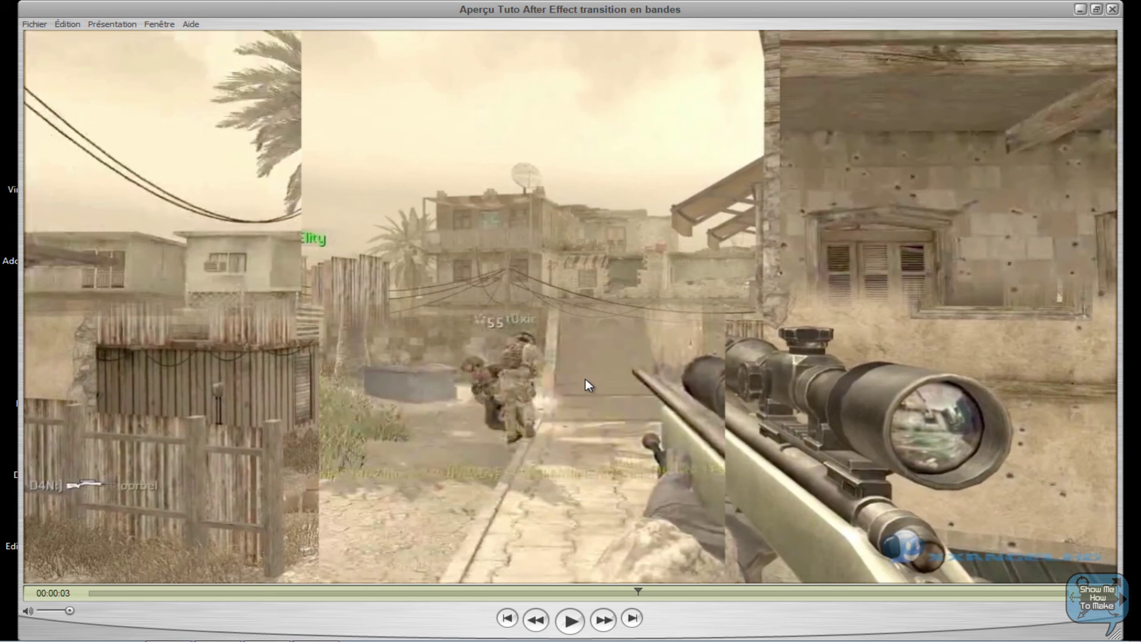
left_click(1113, 9)
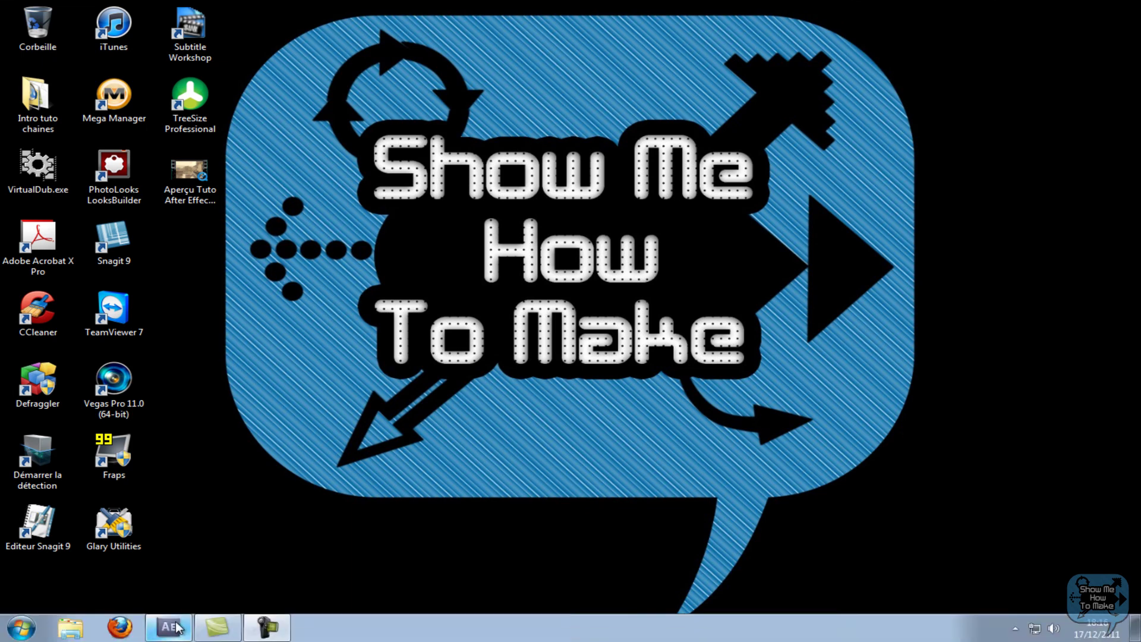
Switch to After Effects and examine the details of the two imported gameplay clips.
left_click(168, 628)
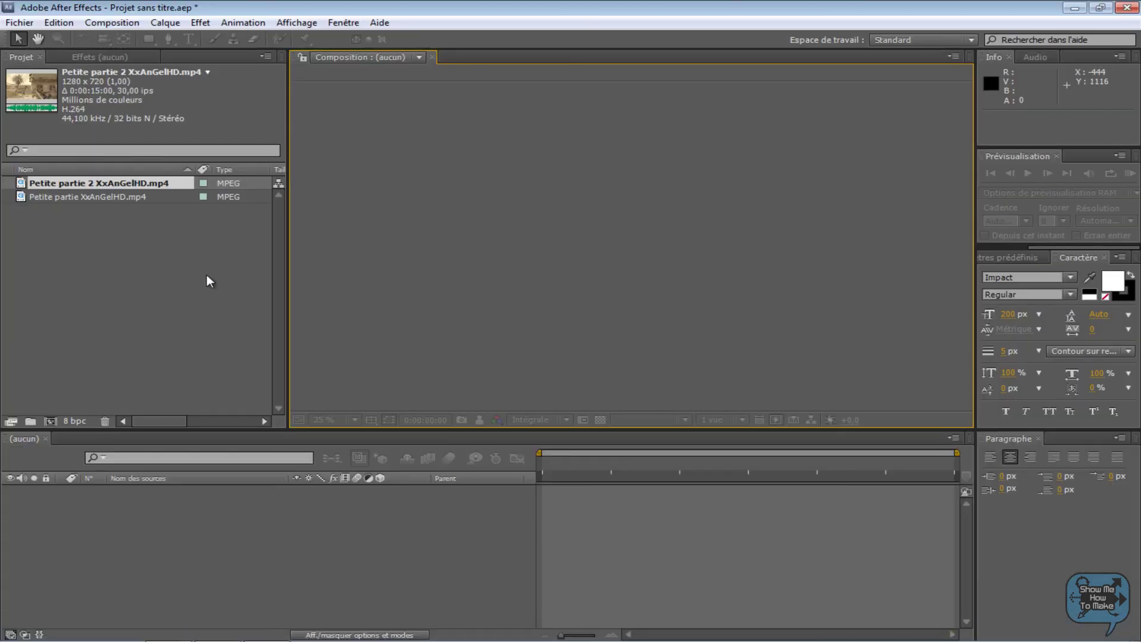
left_click(100, 196)
left_click(99, 187)
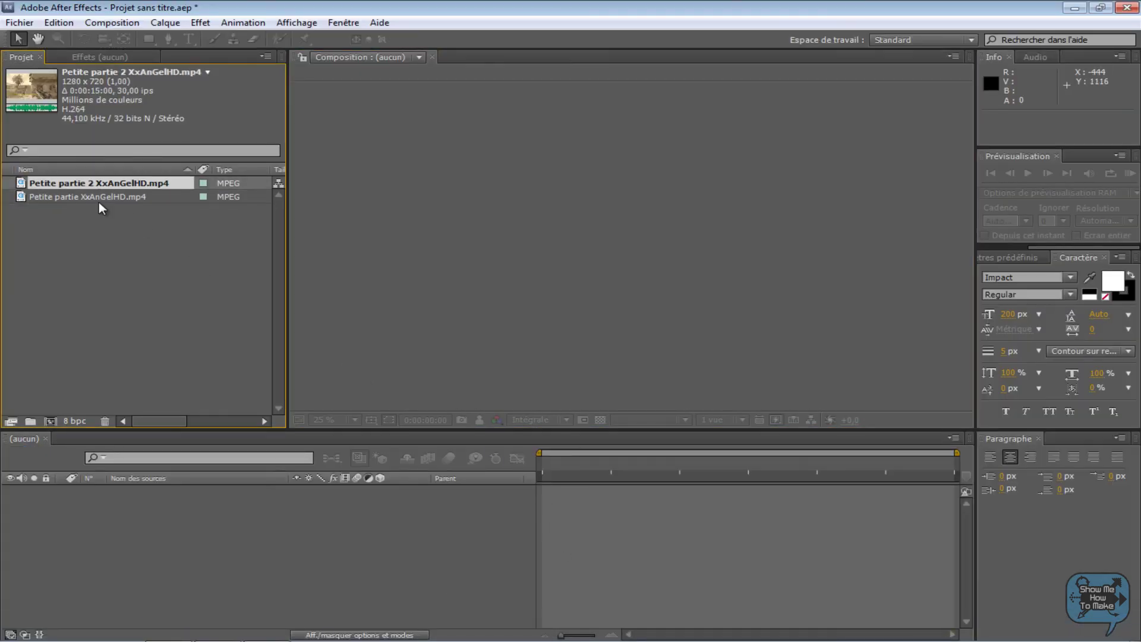
left_click(101, 198)
left_click(103, 186)
left_click(107, 198)
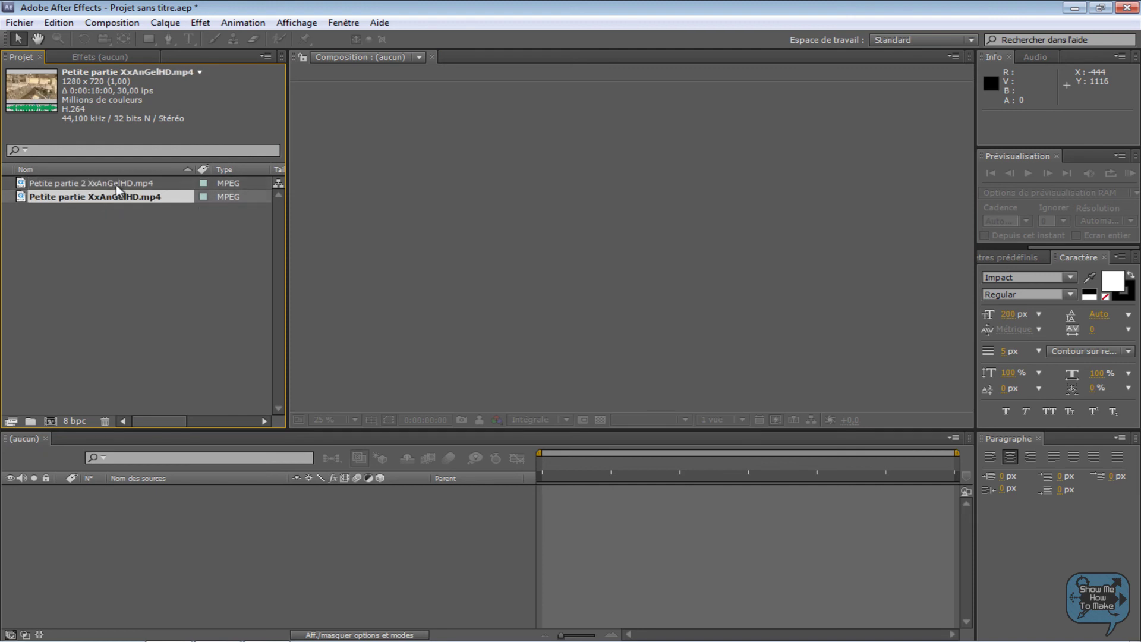
left_click(119, 186)
left_click(120, 199)
mouse_move(120, 200)
left_mouse_down()
mouse_move(145, 338)
mouse_move(120, 208)
left_mouse_up()
Create a new composition with the HDV/HDTV 720 25 preset, resolution Un quart, and a duration of 0:00:20:00.
left_click(112, 22)
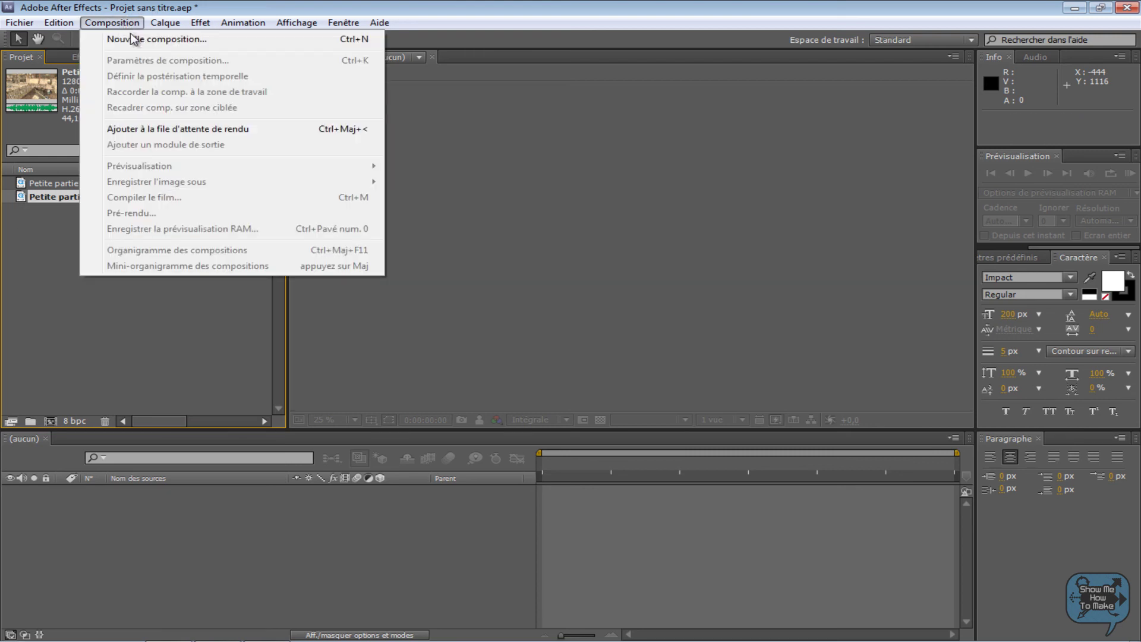
left_click(156, 40)
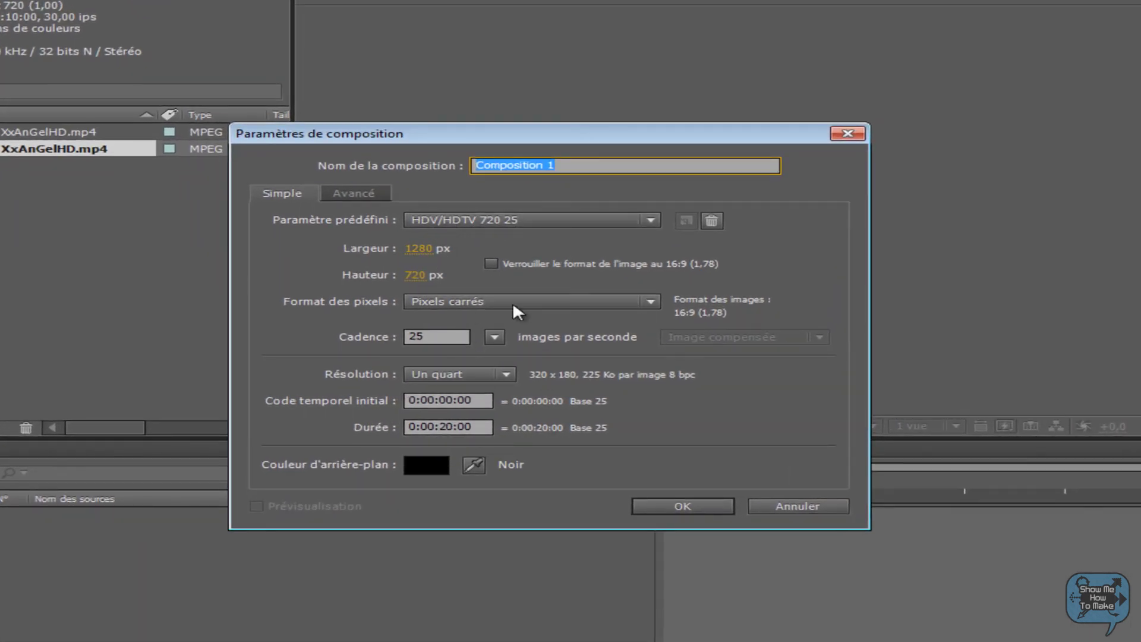
left_click(453, 336)
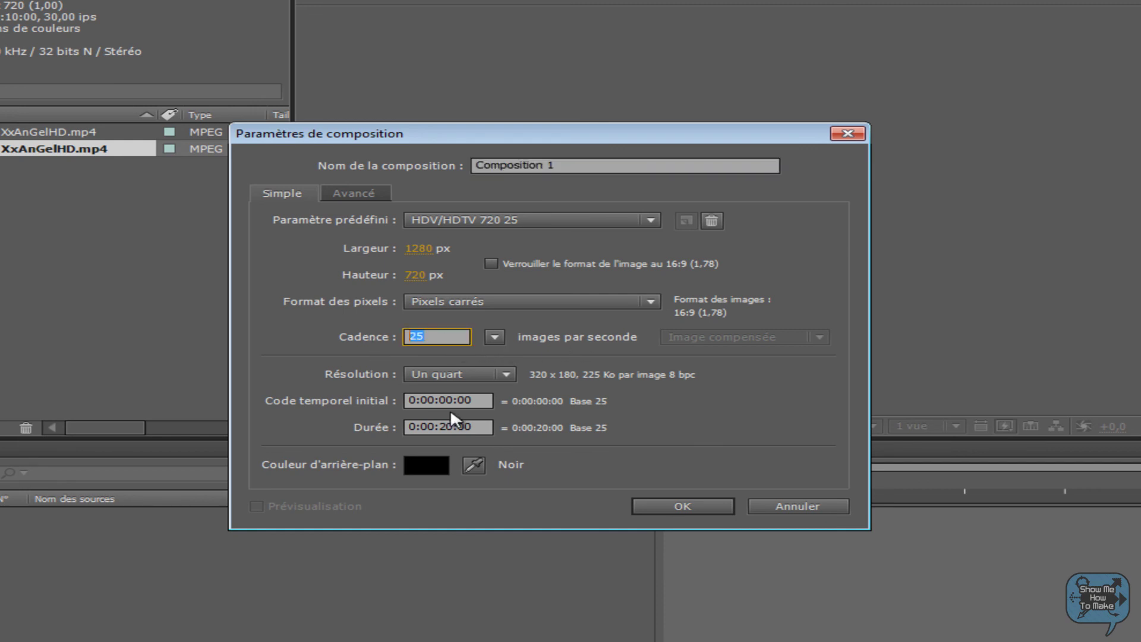
left_click(443, 428)
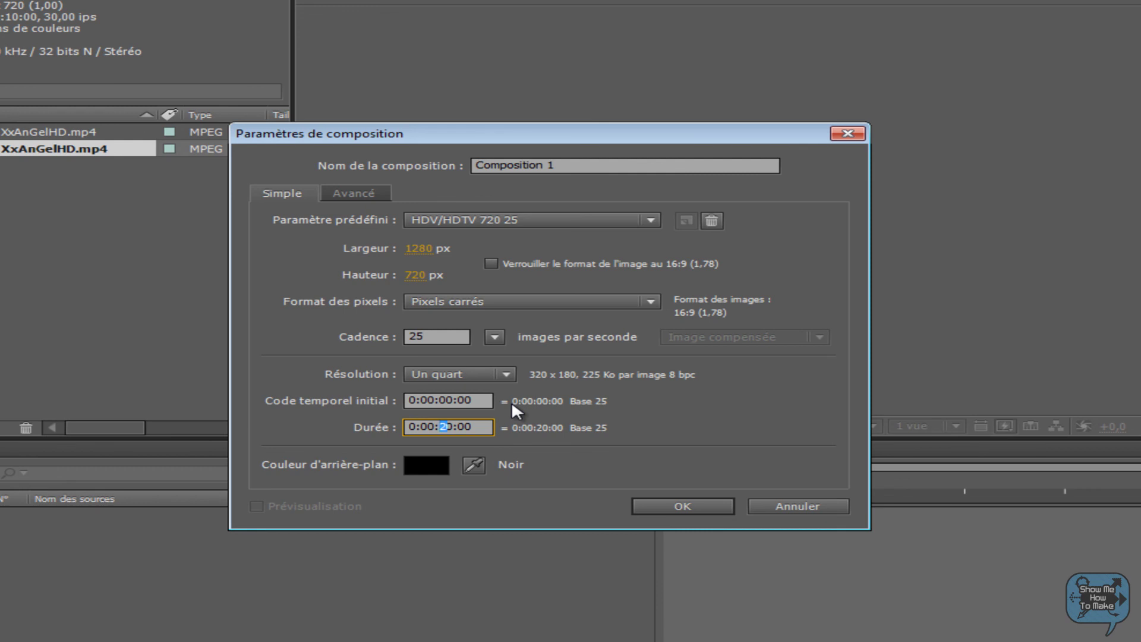
left_click(478, 428)
left_click(420, 375)
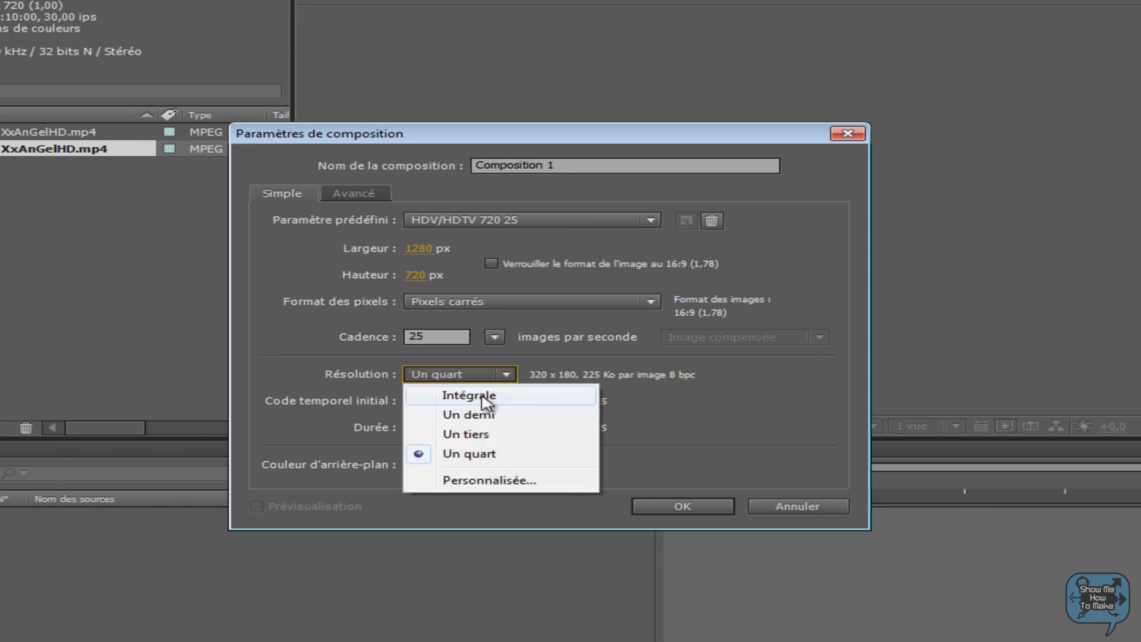
left_click(454, 394)
left_click(508, 375)
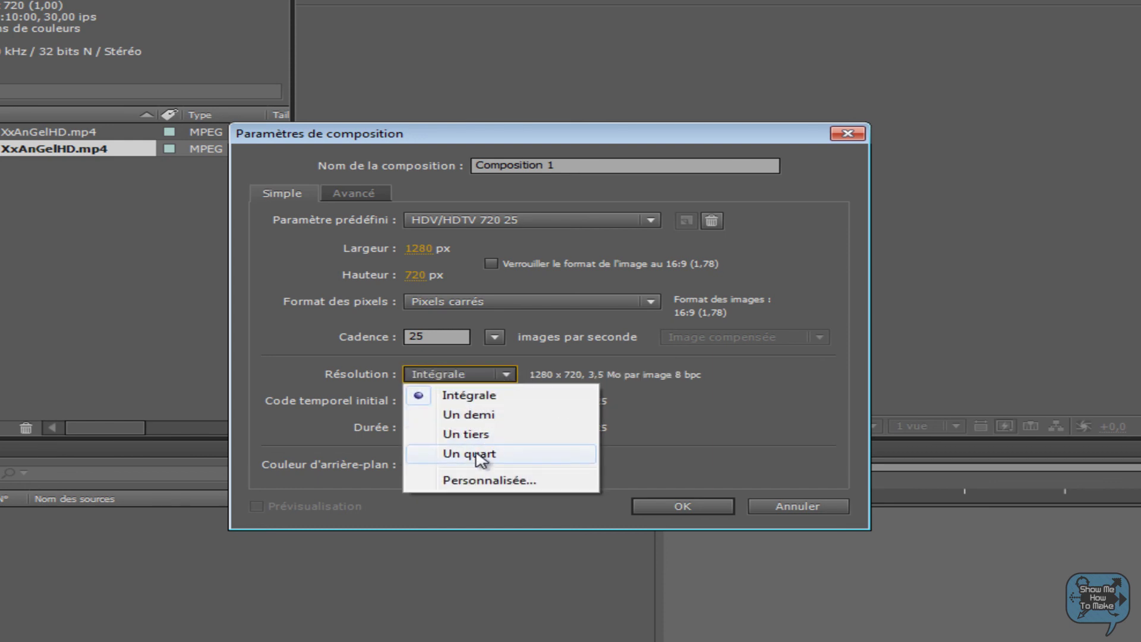
left_click(475, 455)
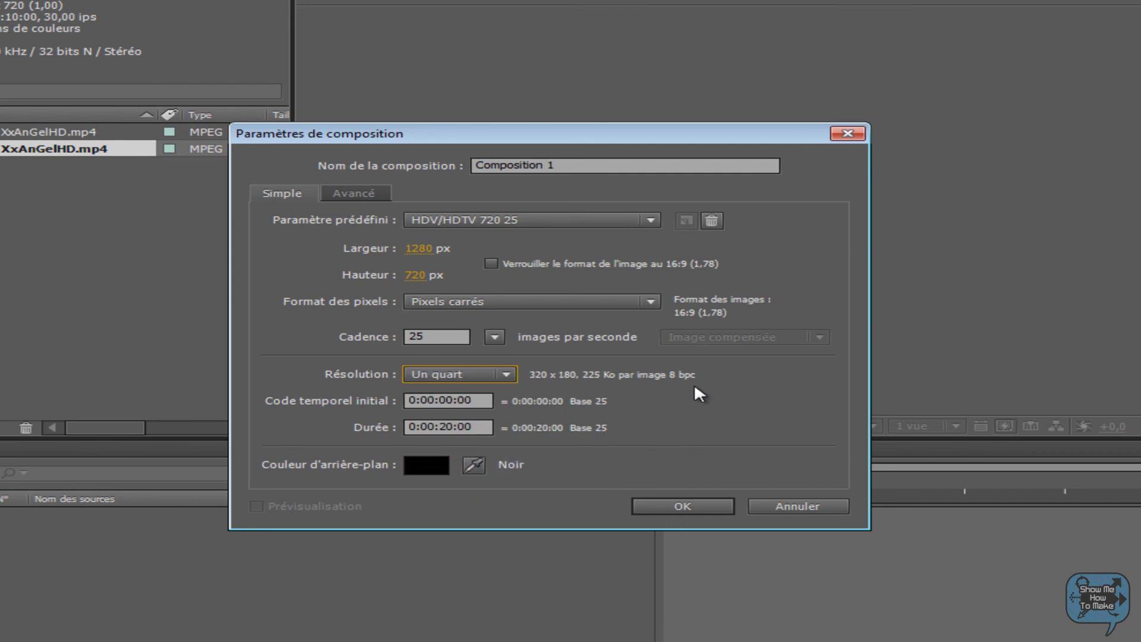
left_click(683, 506)
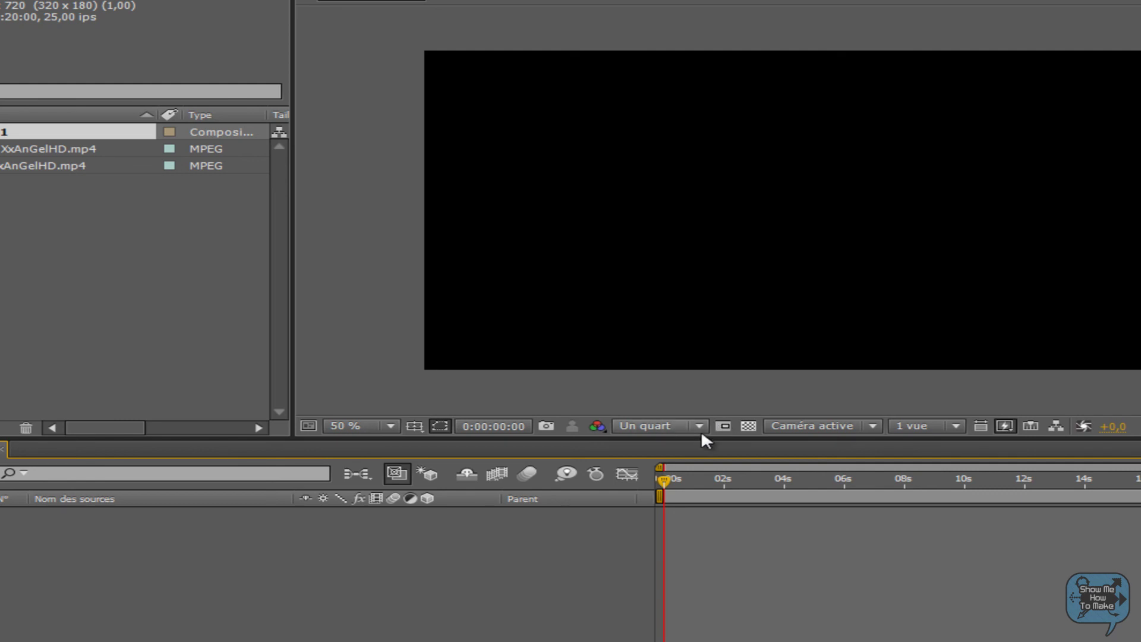
Switch the composition viewer's resolution to Intégrale and back to Un quart.
left_click(701, 429)
left_click(698, 477)
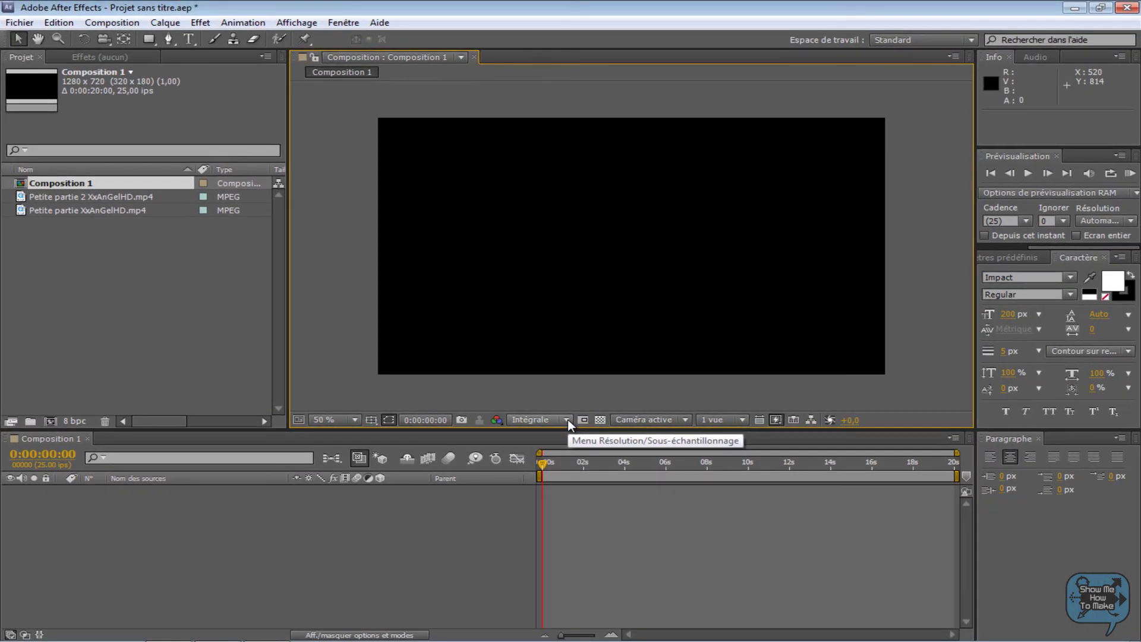
left_click(567, 420)
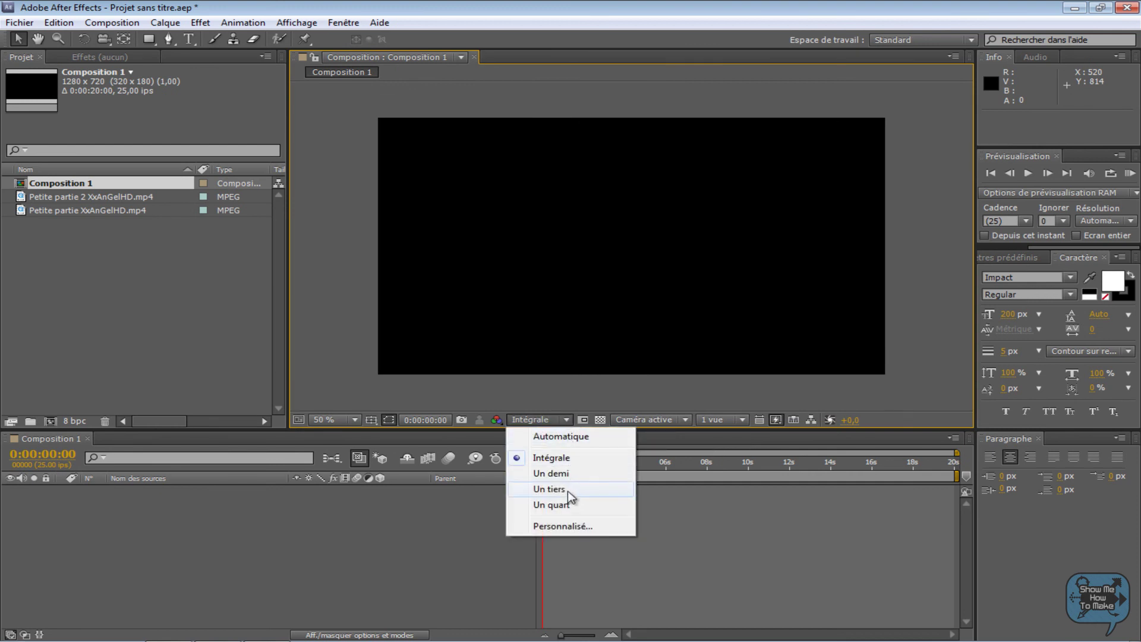
left_click(571, 507)
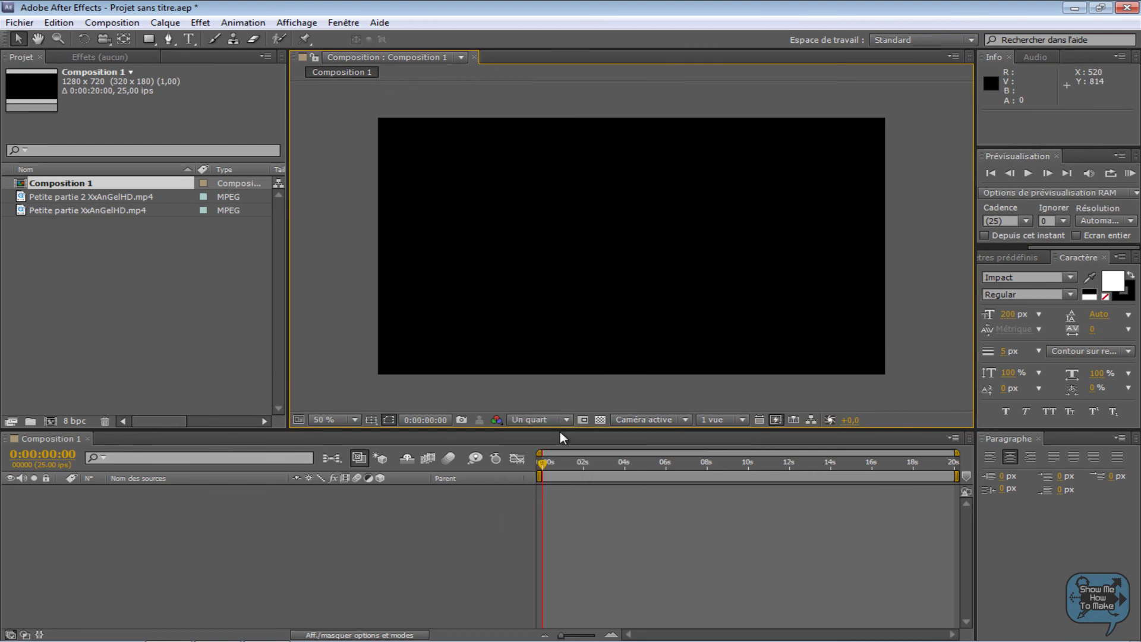
Add Petite partie XxAnGelHD.mp4 to the timeline, with Petite partie 2 XxAnGelHD.mp4 as the layer below it.
left_click(126, 212)
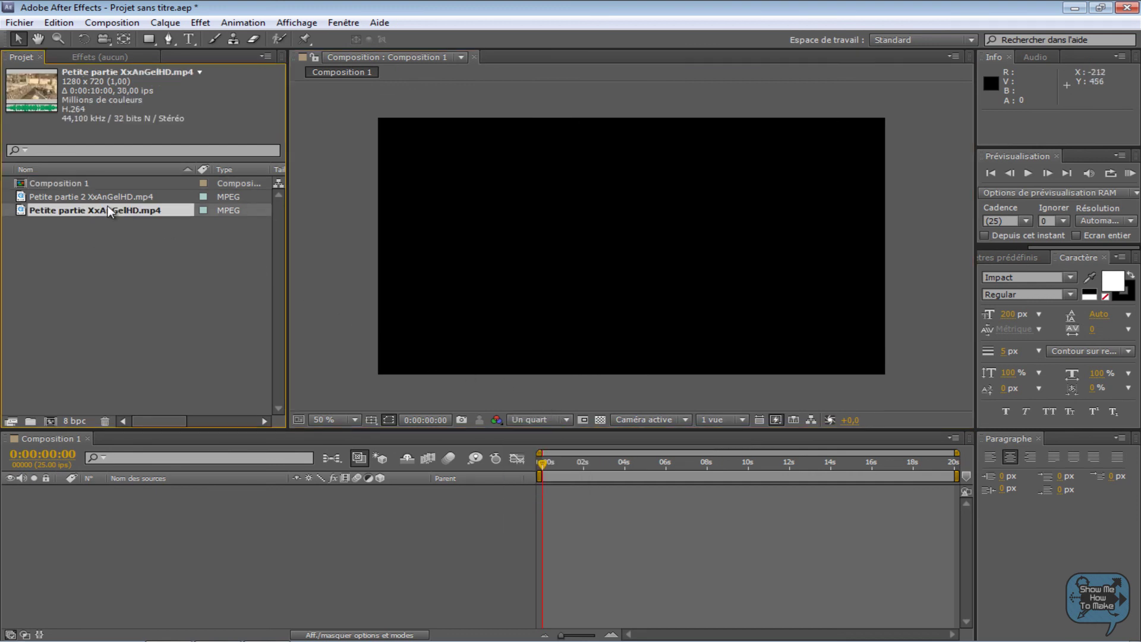
left_click_drag(110, 211, 172, 504)
left_click_drag(119, 201, 190, 511)
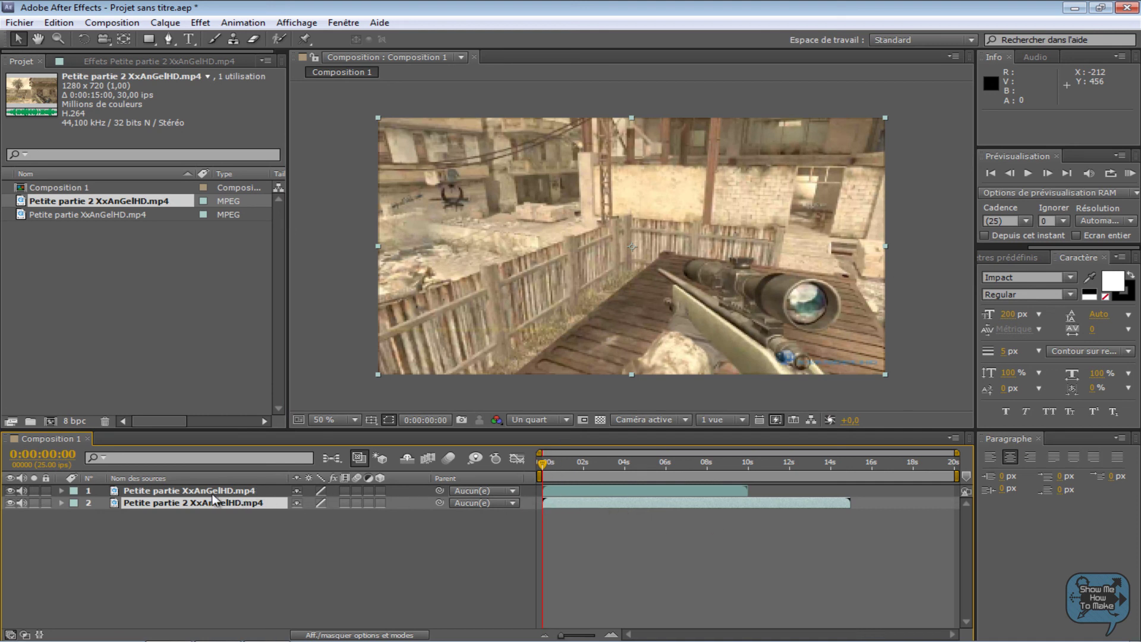
Set the current time to 0:00:09:00 and shift the Petite partie 2 XxAnGelHD.mp4 layer so it starts there.
left_click_drag(552, 502, 721, 510)
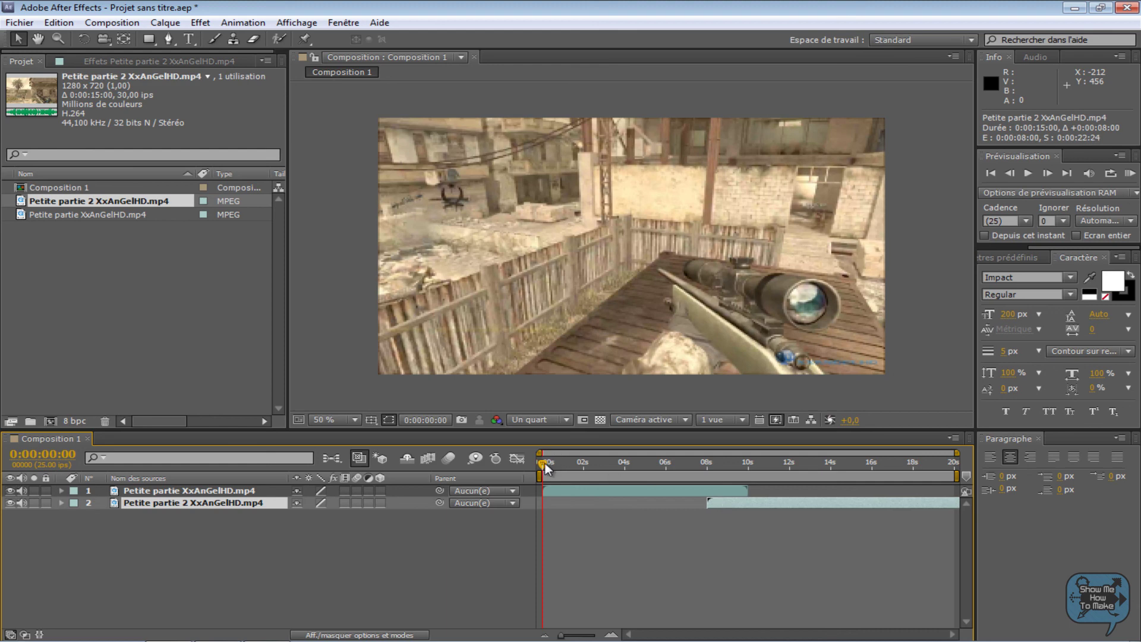
key("Page_Down")
left_click(579, 467)
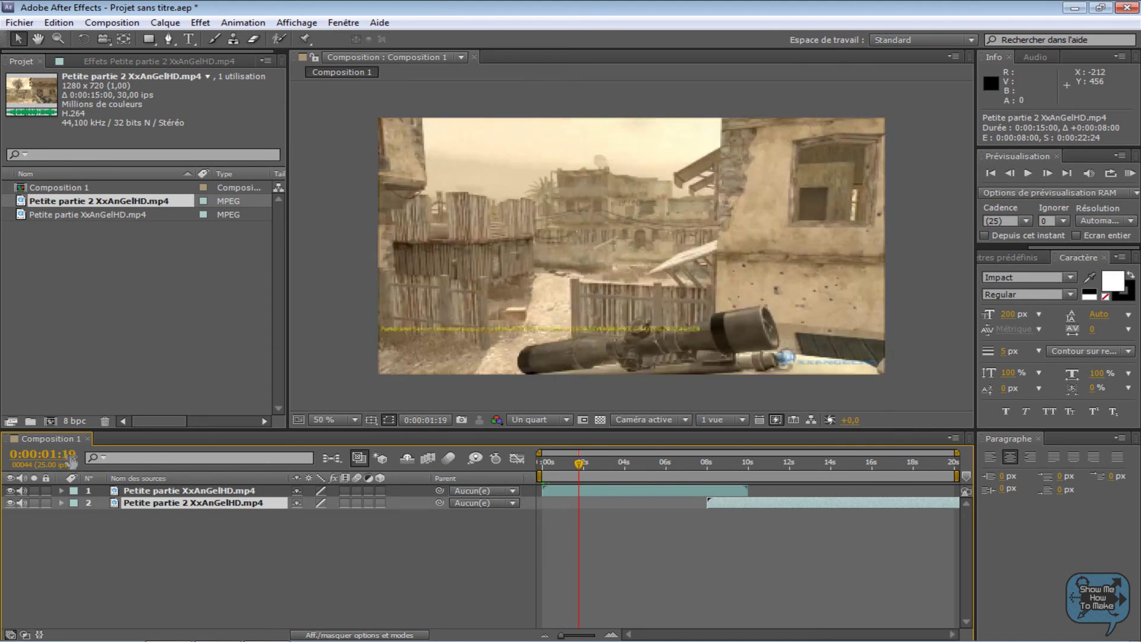
left_click(52, 454)
left_click(52, 454)
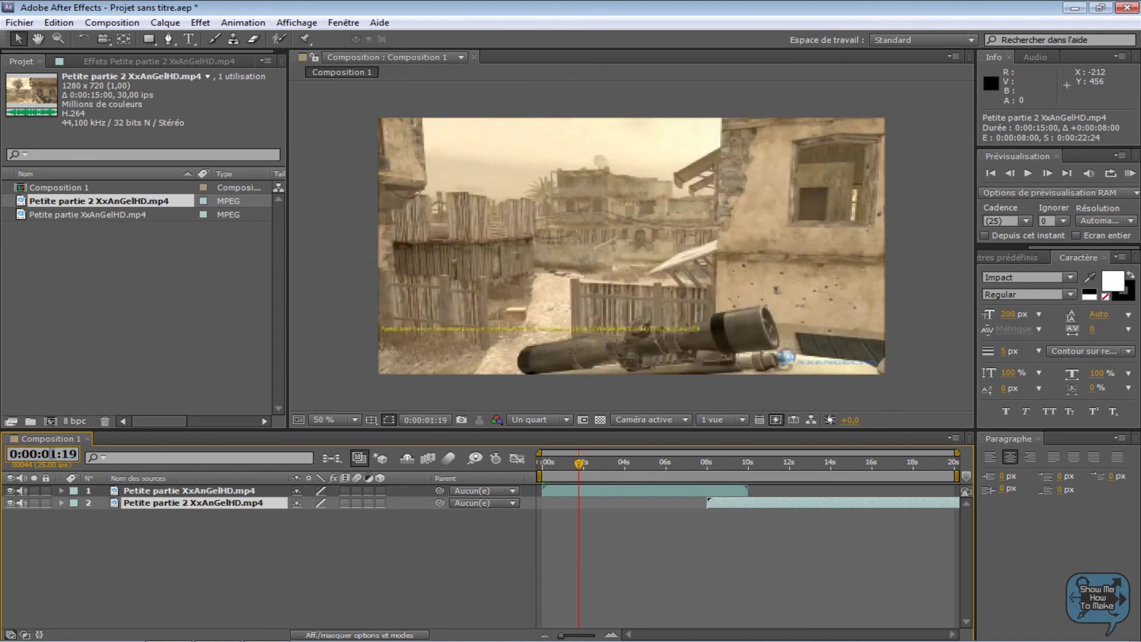
type("9")
left_click_drag(62, 454, 79, 461)
type("00")
key("Return")
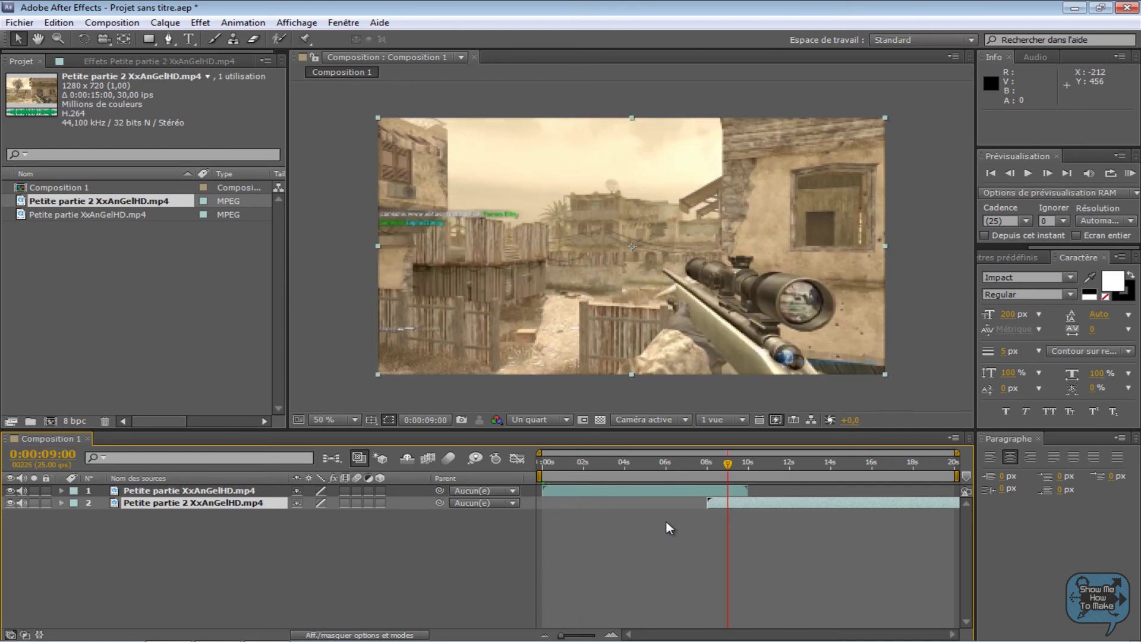
left_click_drag(748, 505, 769, 507)
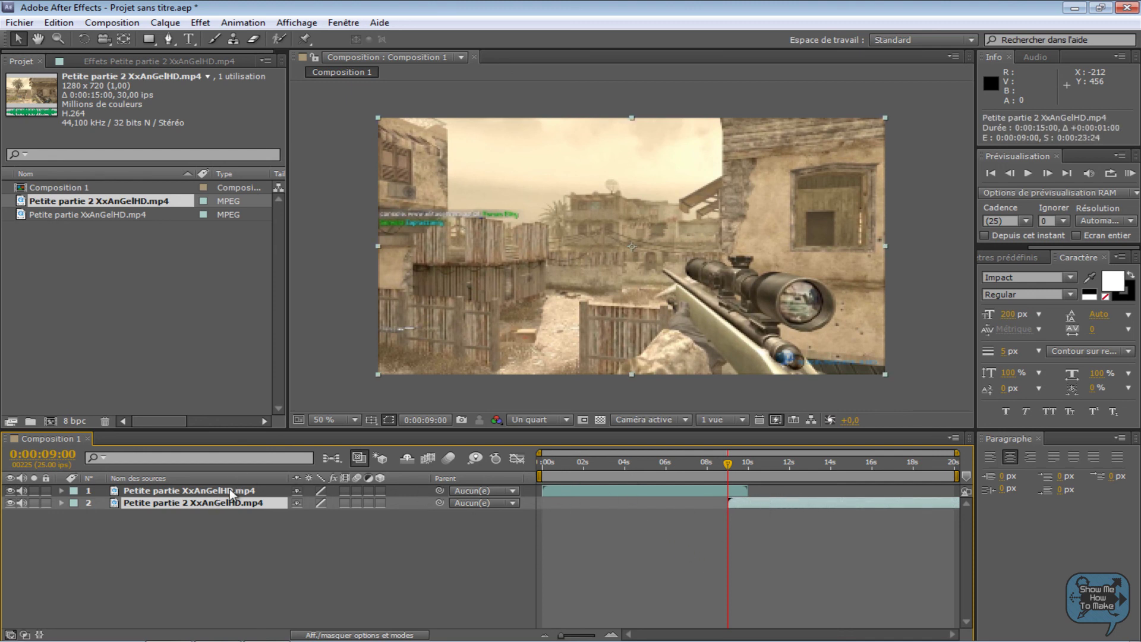
Draw three full-width rectangular masks on the first clip's layer: upper band about 280 px high, lower about 266 px, overlapping middle about 406 px.
left_click(158, 492)
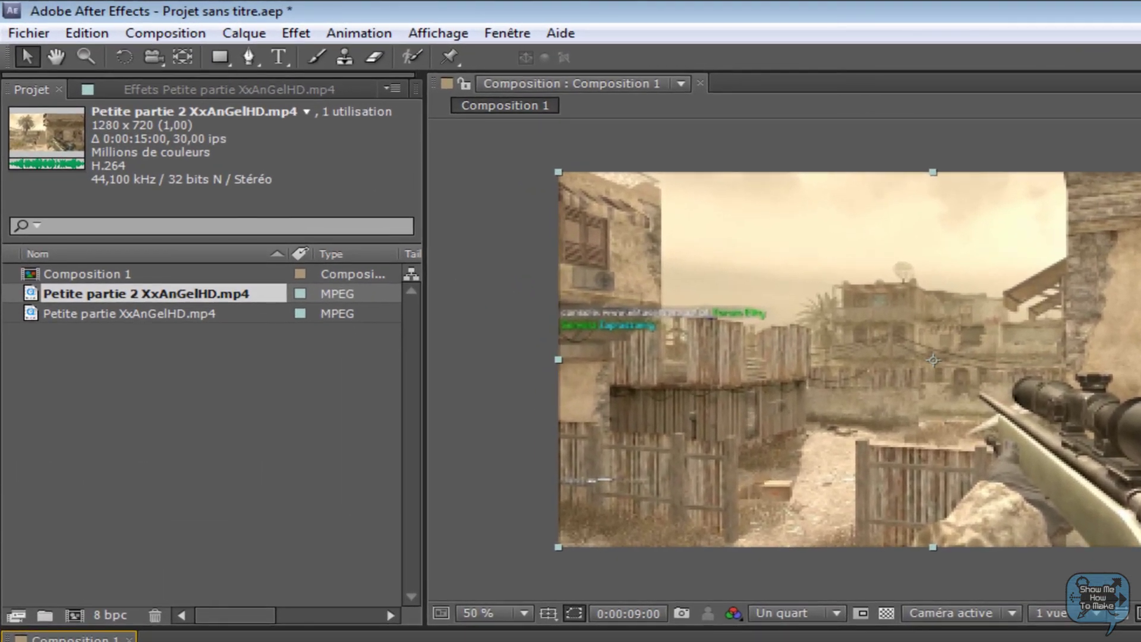
left_click(220, 55)
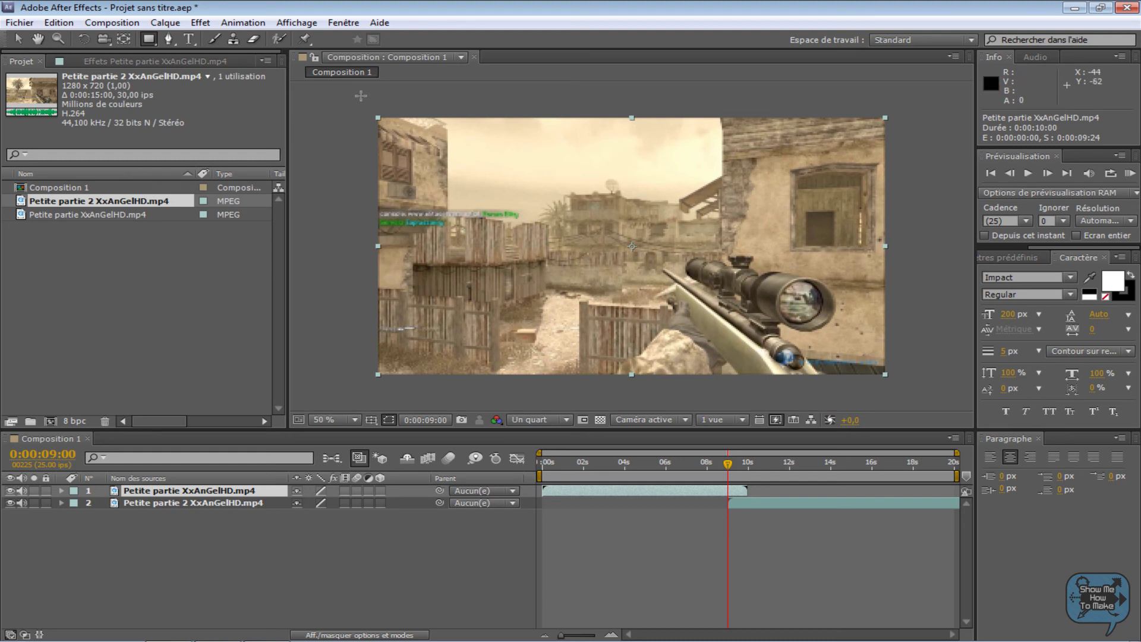
mouse_move(359, 95)
left_mouse_down()
mouse_move(412, 152)
mouse_move(905, 195)
left_mouse_up()
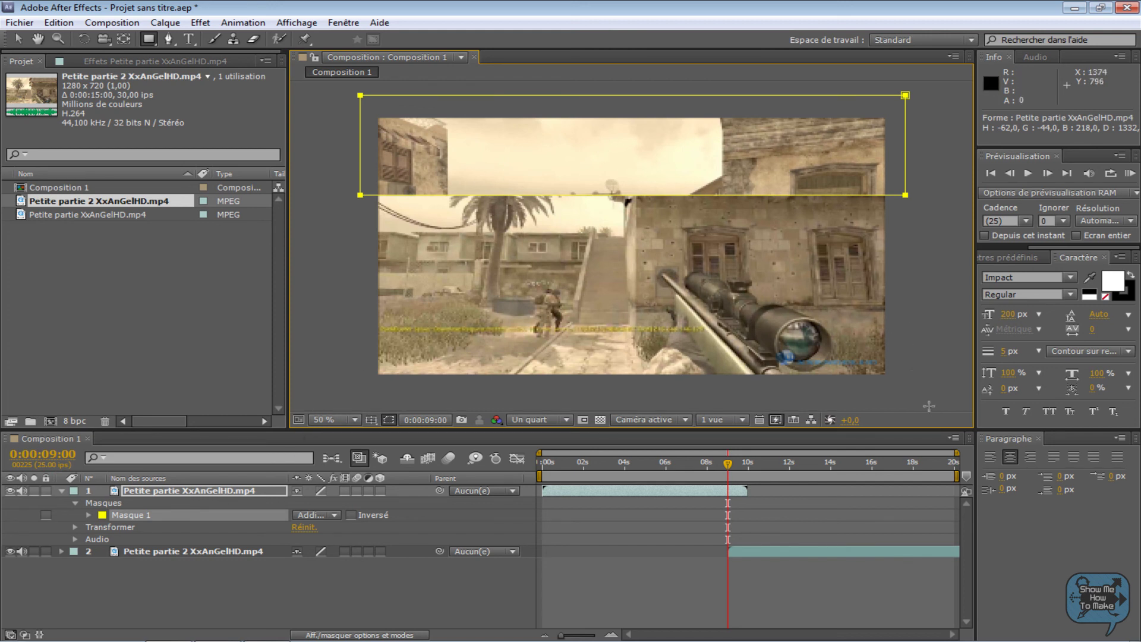
left_click_drag(912, 392, 344, 296)
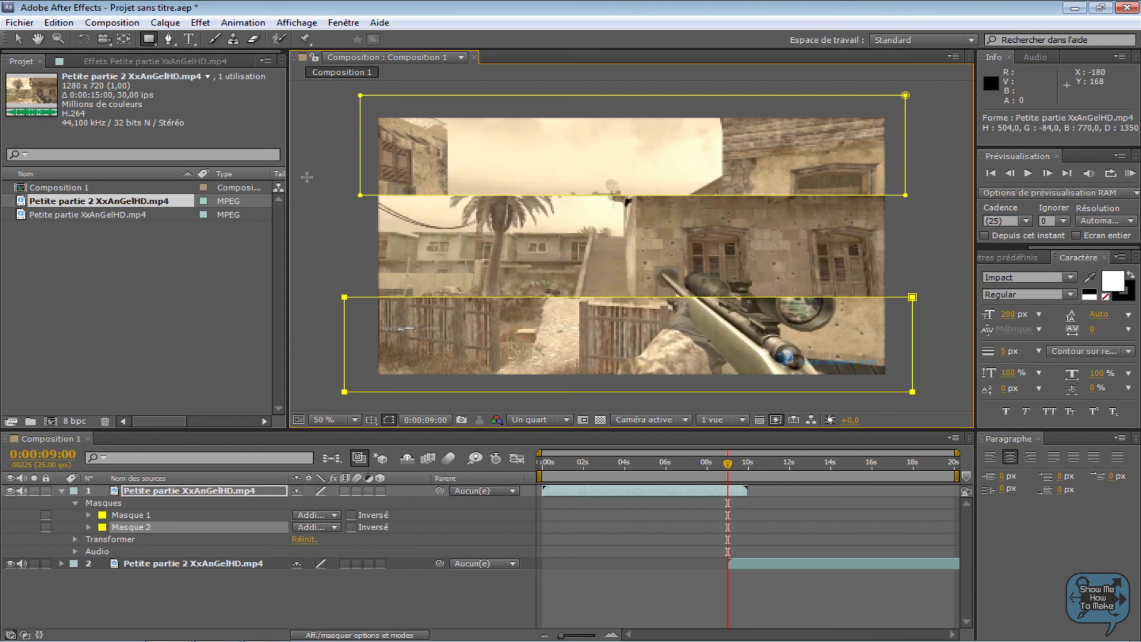
left_click_drag(308, 174, 925, 319)
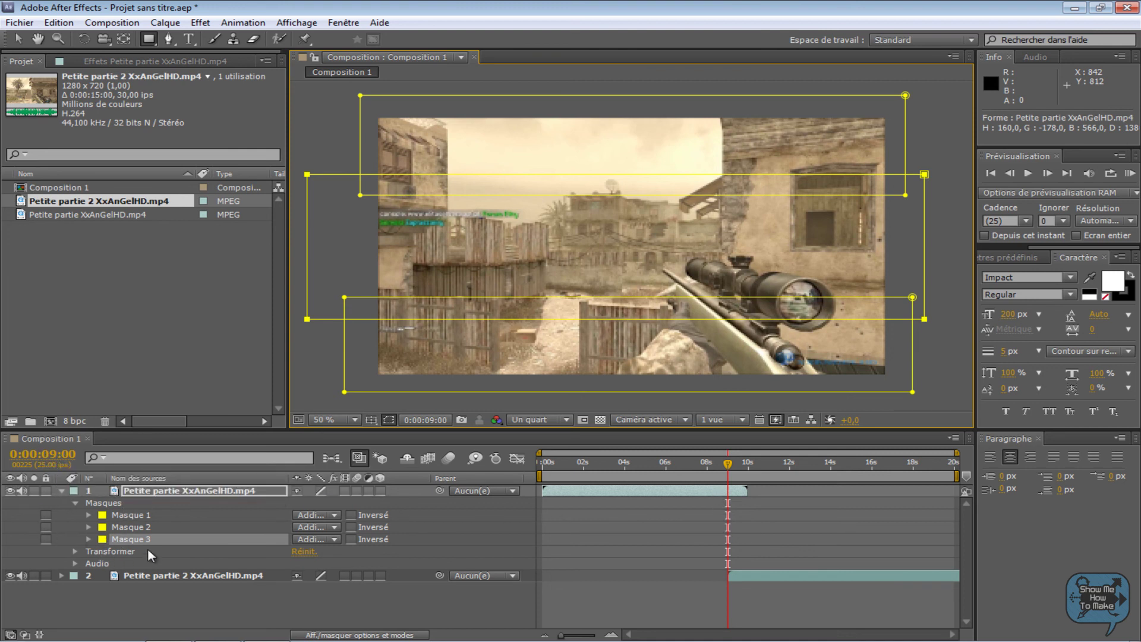
Enable Tracé du masque animation for Masque 1, placing a keyframe at 0:00:09:00.
left_click(113, 515)
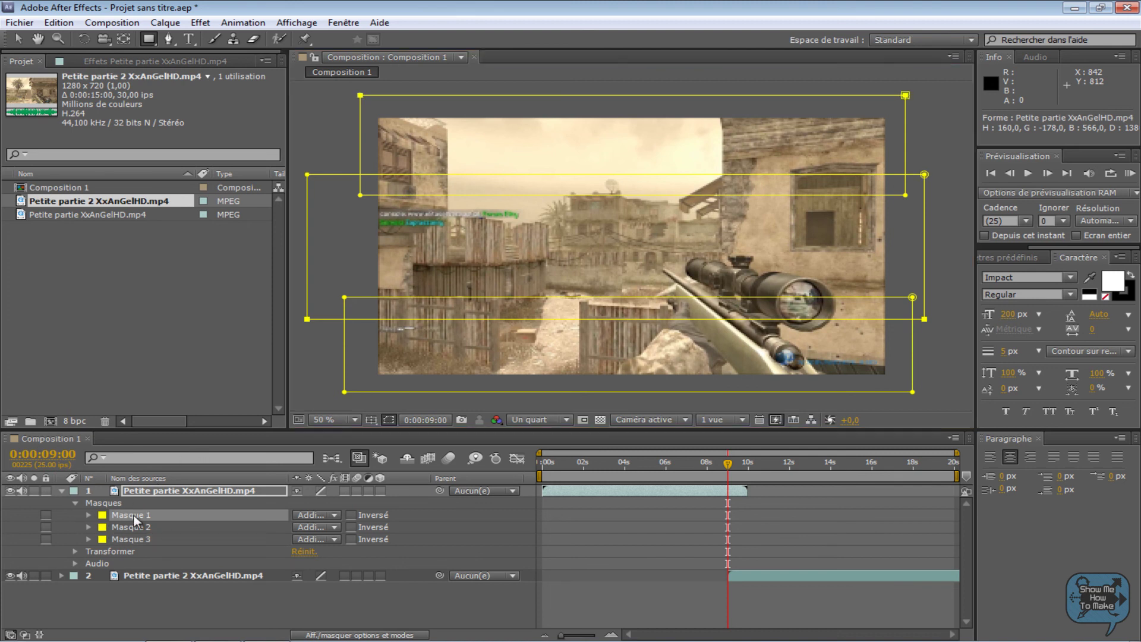
left_click(88, 514)
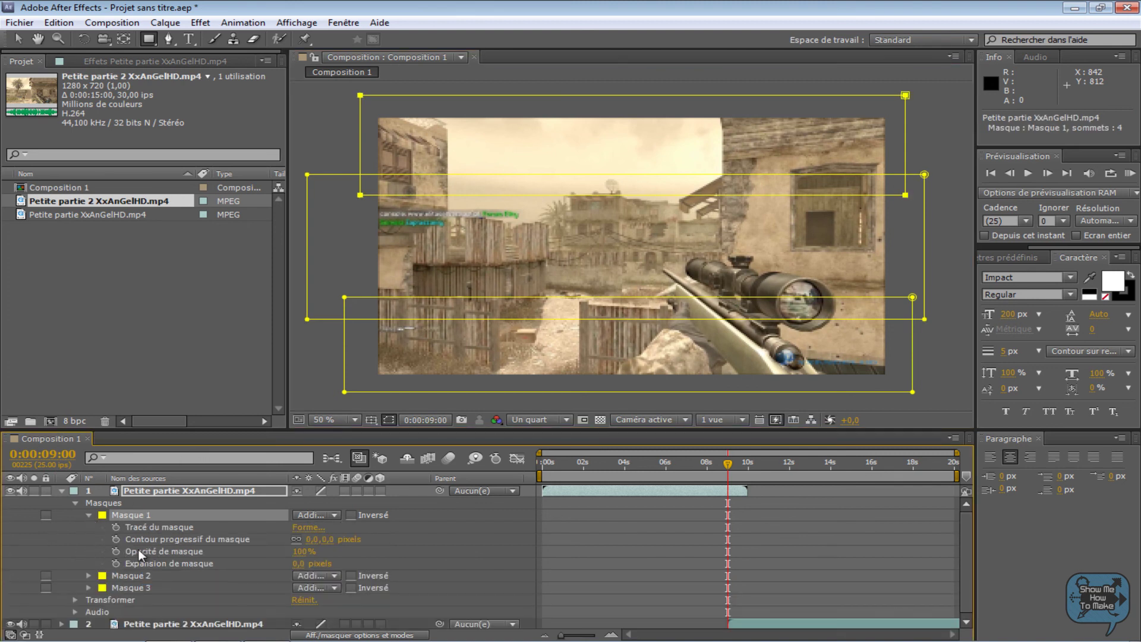
left_click(116, 527)
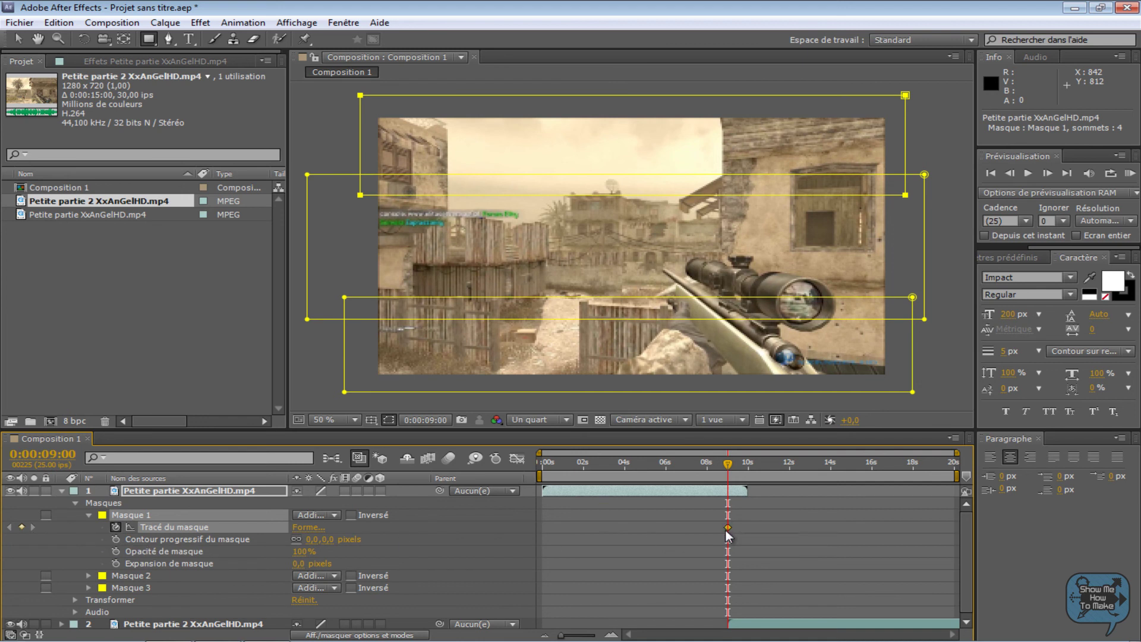
mouse_move(729, 528)
Set the current time to 0:00:10:00 and shift the Petite partie XxAnGelHD.mp4 layer slightly forward so it ends at 0:00:10:01.
left_click(53, 455)
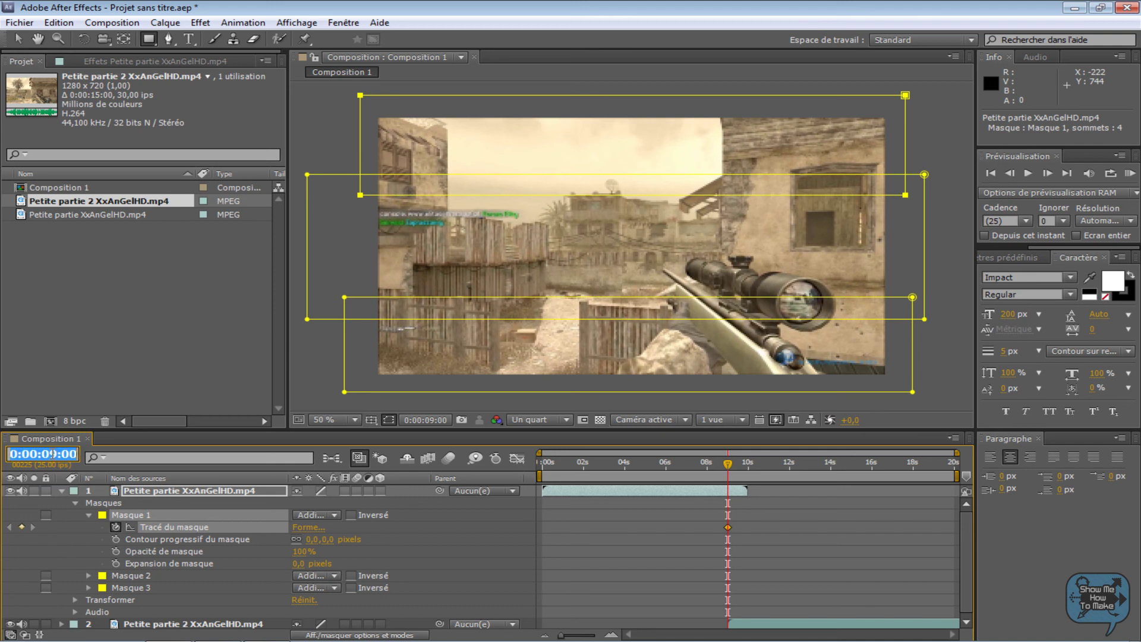
left_click(44, 454)
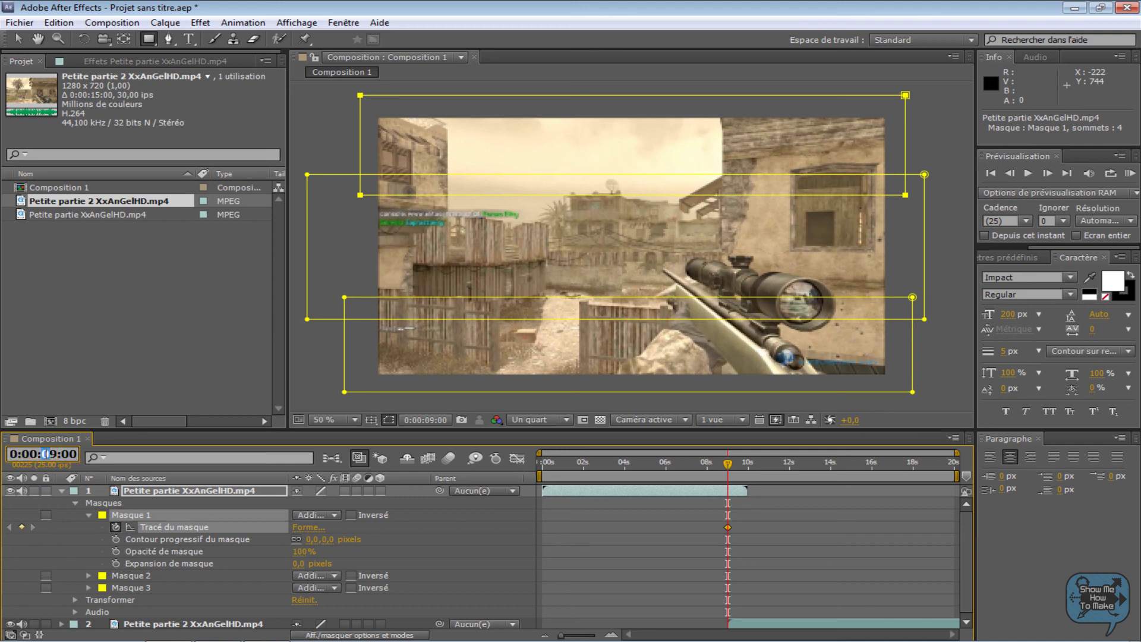
left_click_drag(59, 454, 45, 454)
type("10")
key("Return")
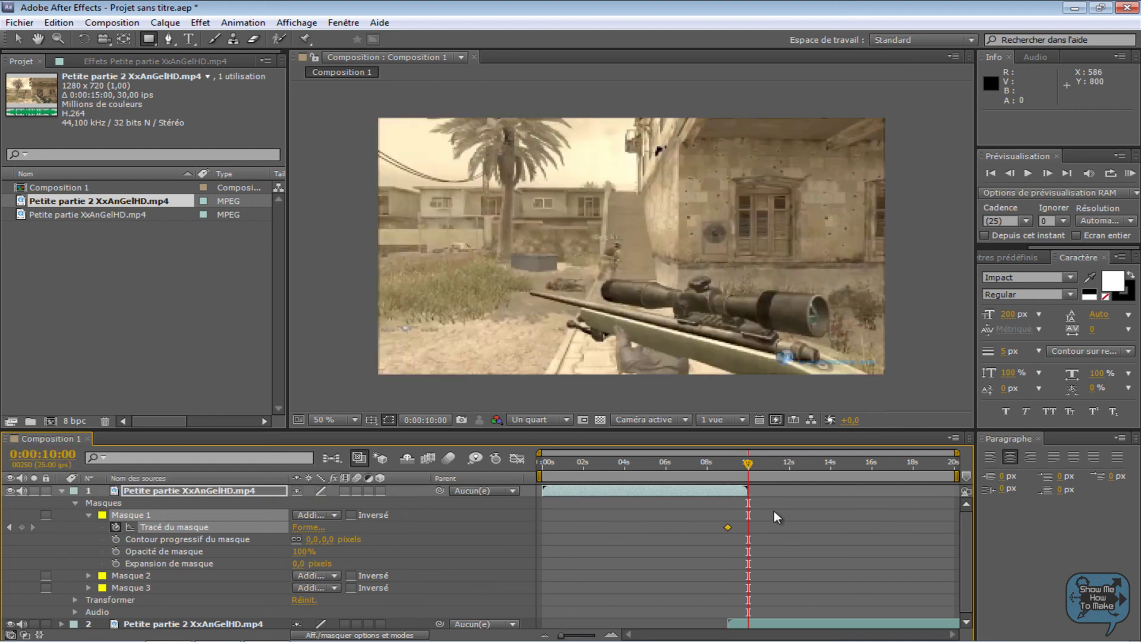
left_click(740, 491)
left_click_drag(740, 491, 741, 492)
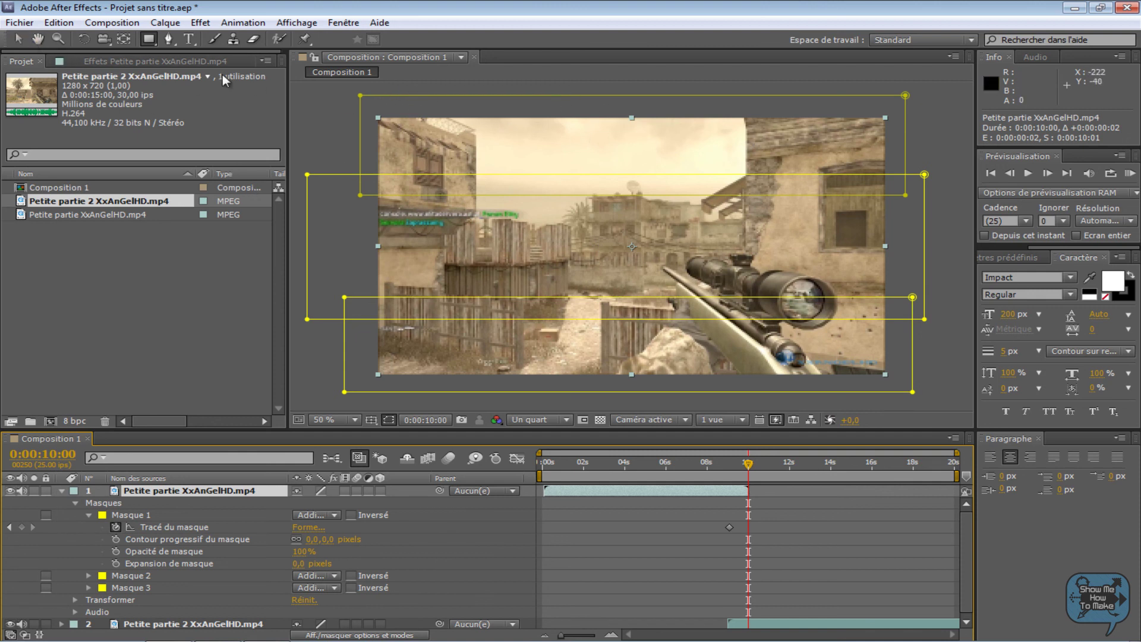
At 0:00:10:00, narrow Masque 1 by moving its right edge beyond the frame's left side, creating its end keyframe.
left_click(18, 41)
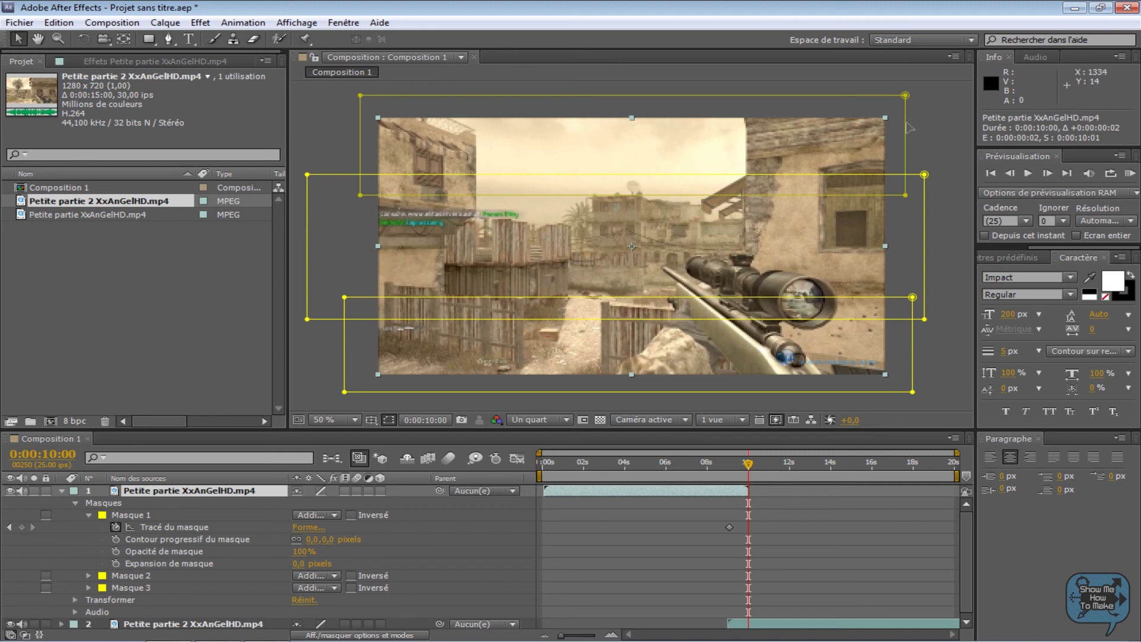
left_click_drag(907, 127, 376, 126)
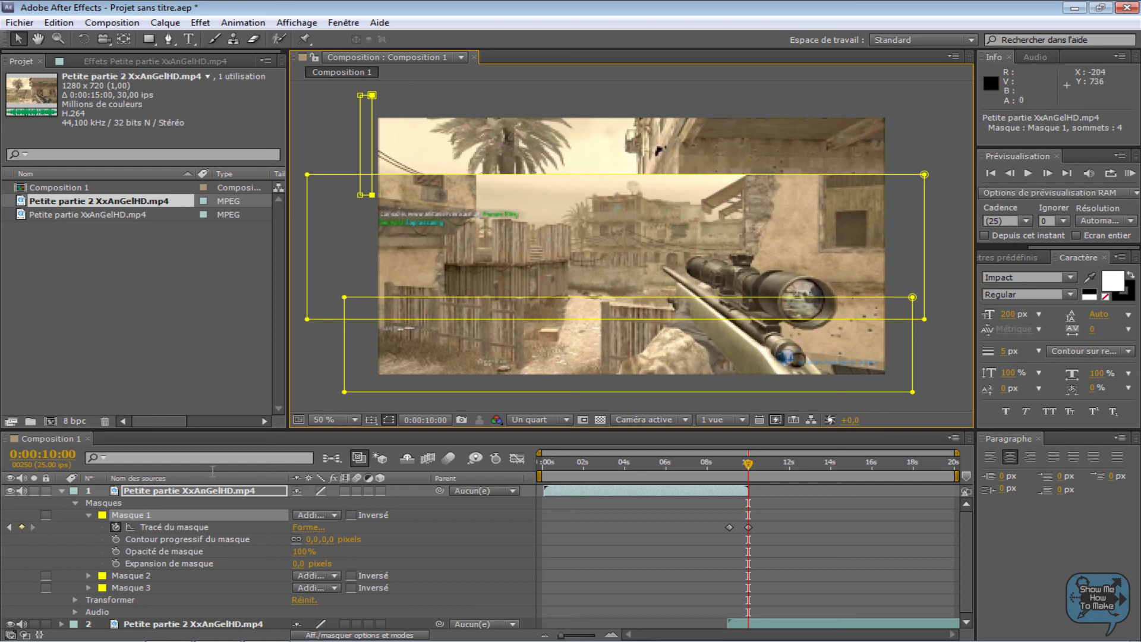
left_click(88, 514)
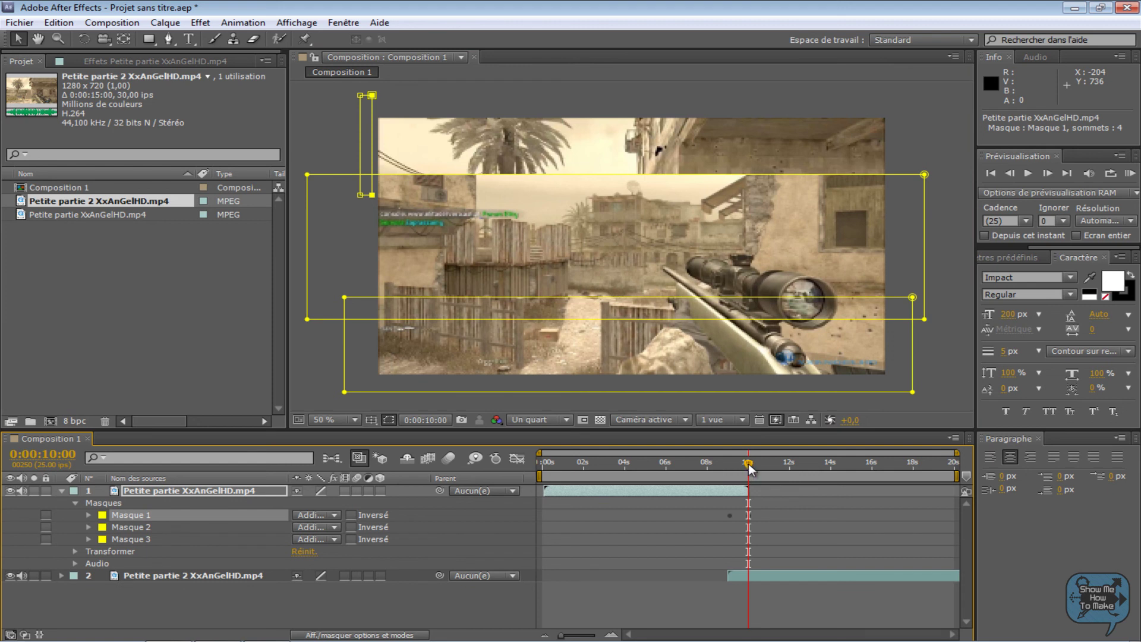
Return to 0:00:09:00 and enable Tracé du masque animation for Masque 2, placing a start keyframe there.
left_click_drag(54, 461, 47, 463)
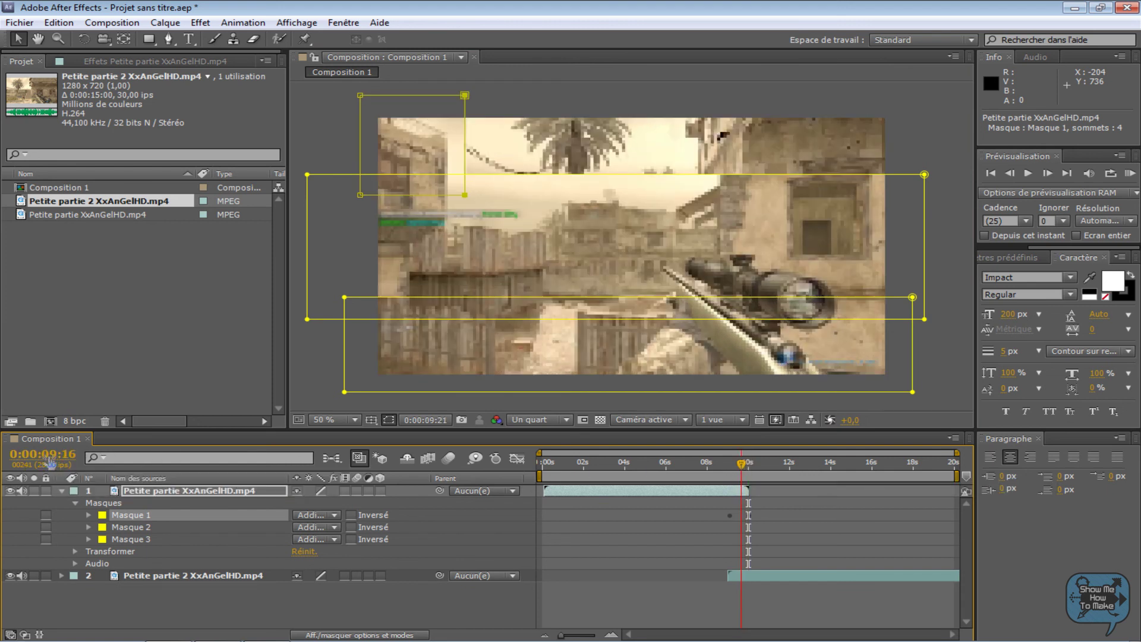
left_click(50, 464)
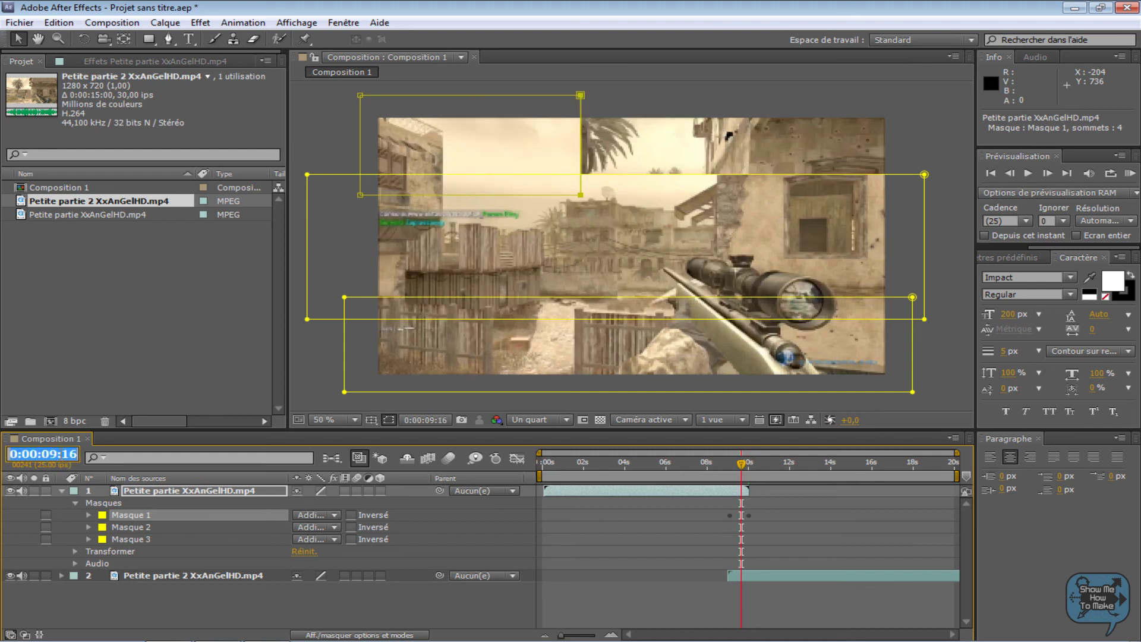
type("900")
key("Return")
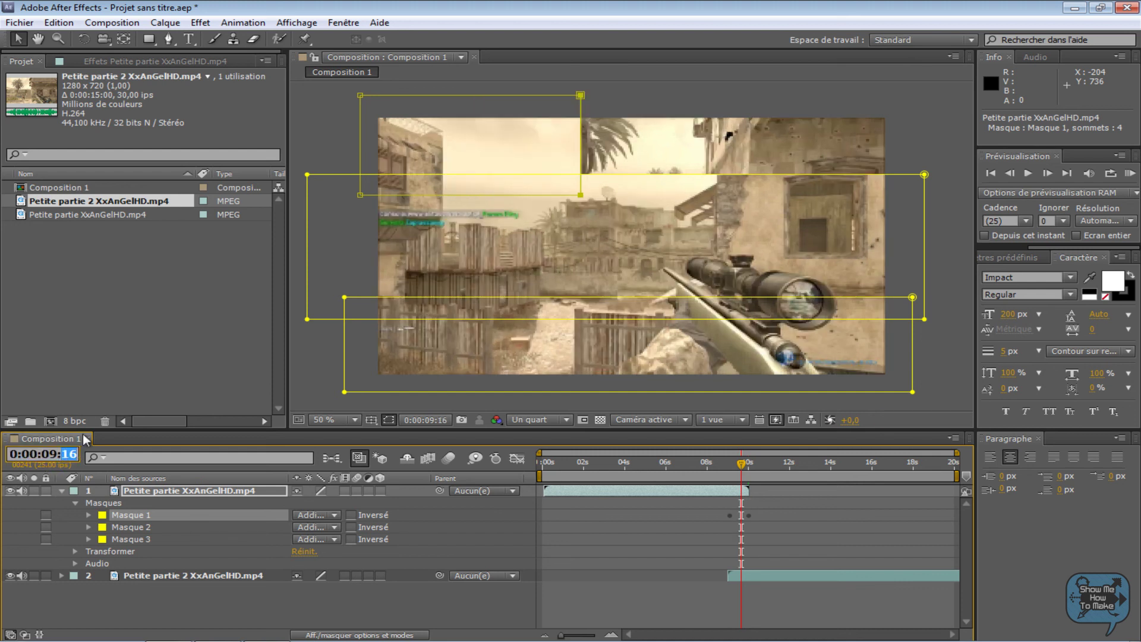
left_click(85, 439)
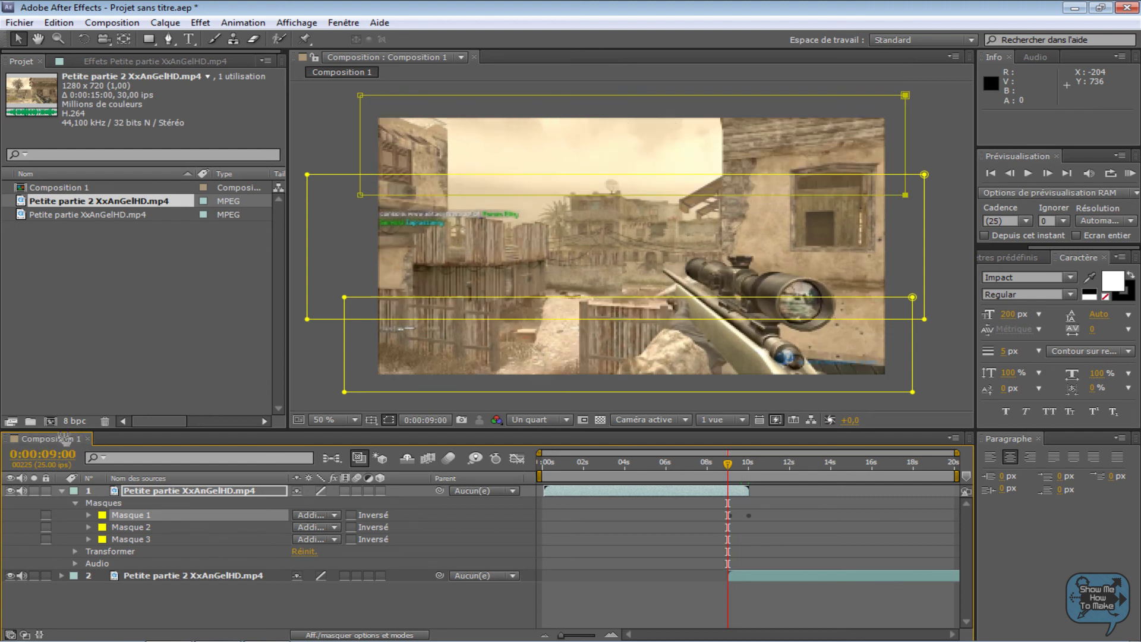
left_click(129, 526)
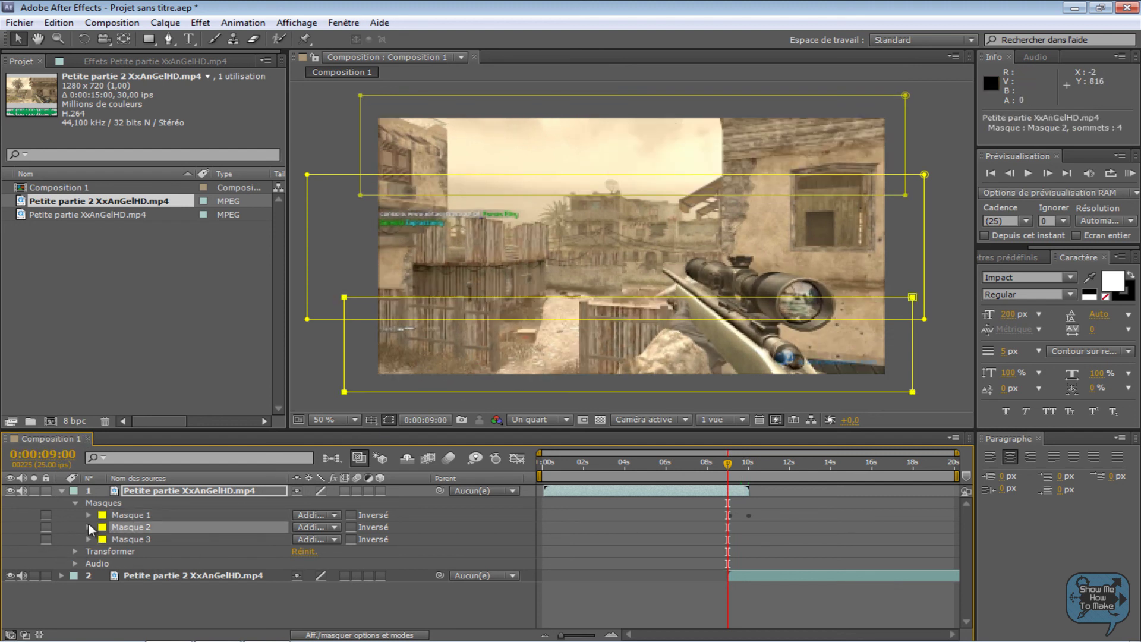
left_click(88, 527)
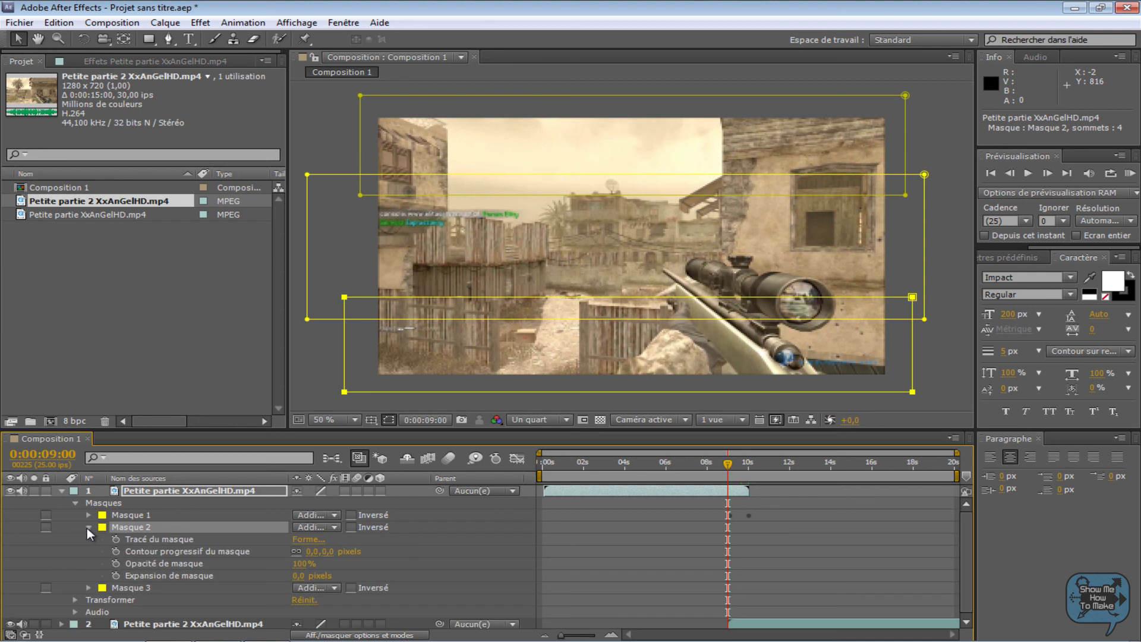
left_click(115, 538)
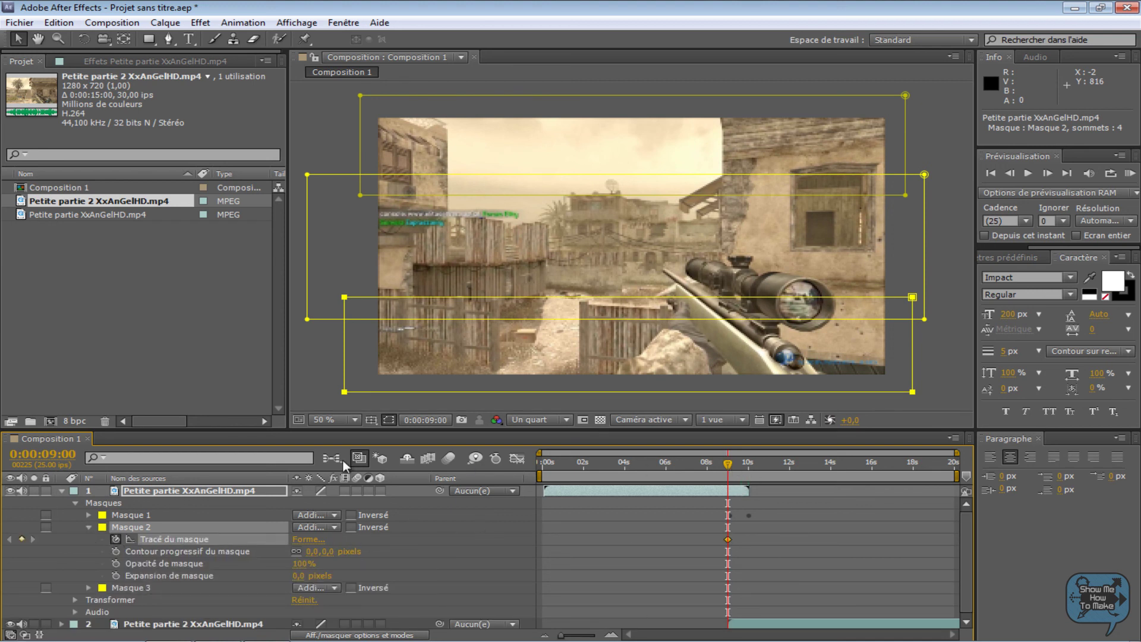
Go to 0:00:10:00 and move Masque 2 entirely out of the frame past its left side.
left_click(42, 454)
left_click(50, 453)
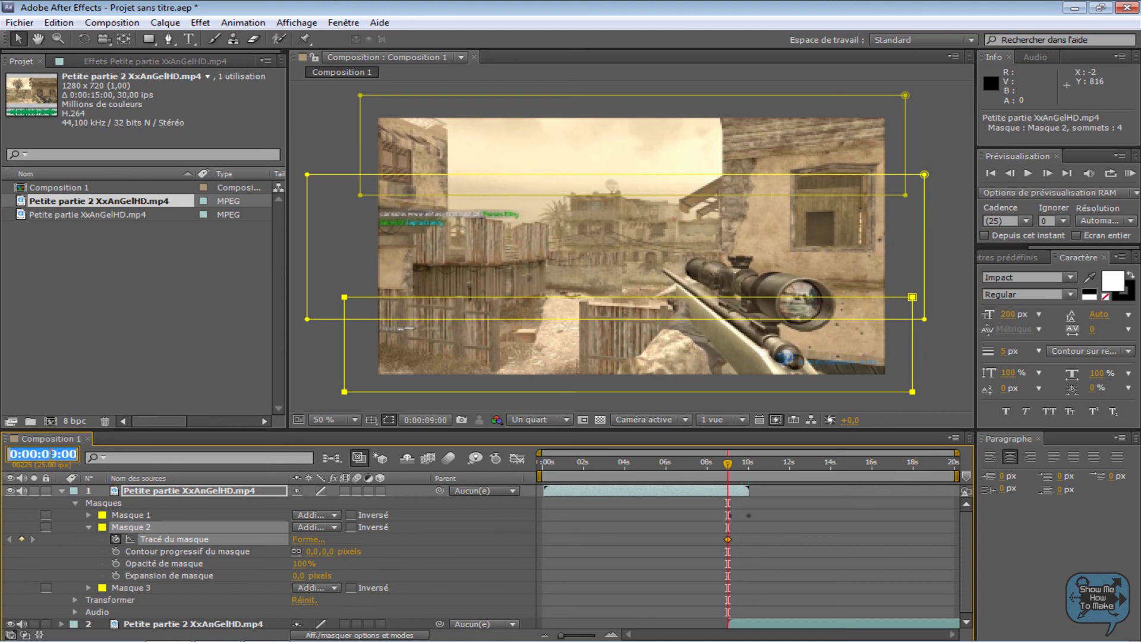
double_click(50, 453)
type("10")
key("Return")
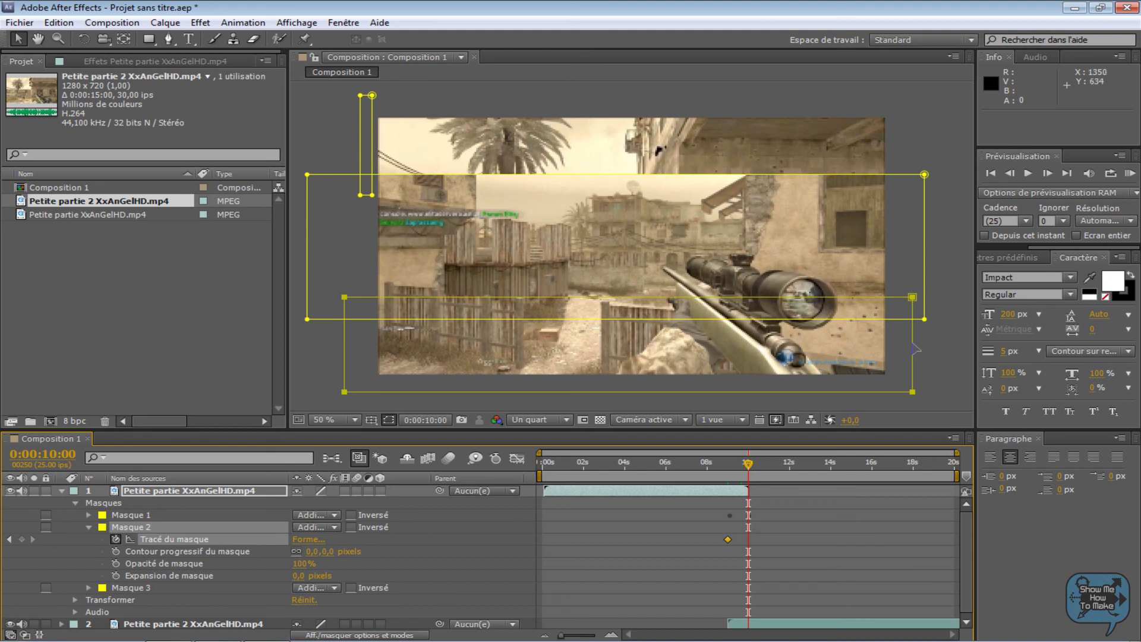
left_click_drag(915, 349, 350, 348)
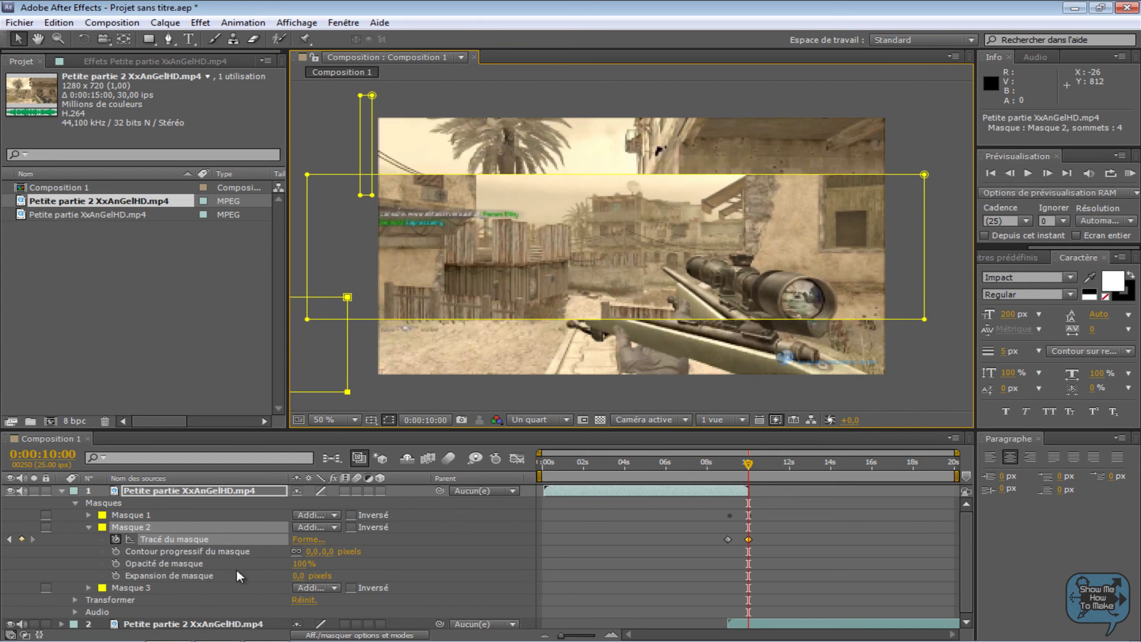
left_click(87, 526)
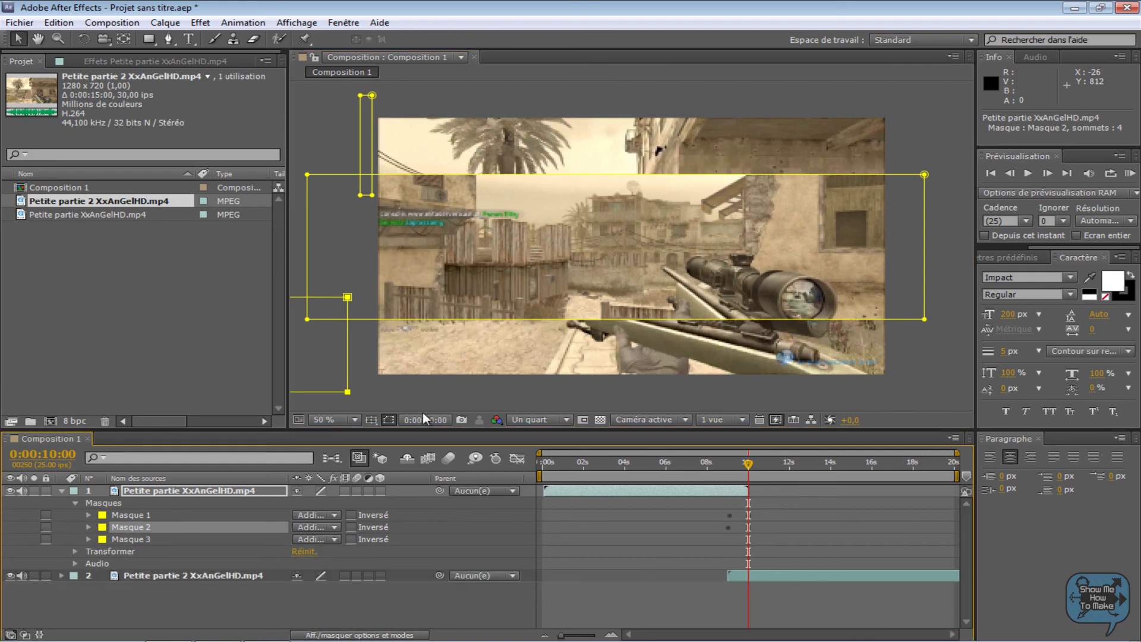
Return to 0:00:09:00 and enable Tracé du masque animation for Masque 3, placing a start keyframe there.
left_click(126, 539)
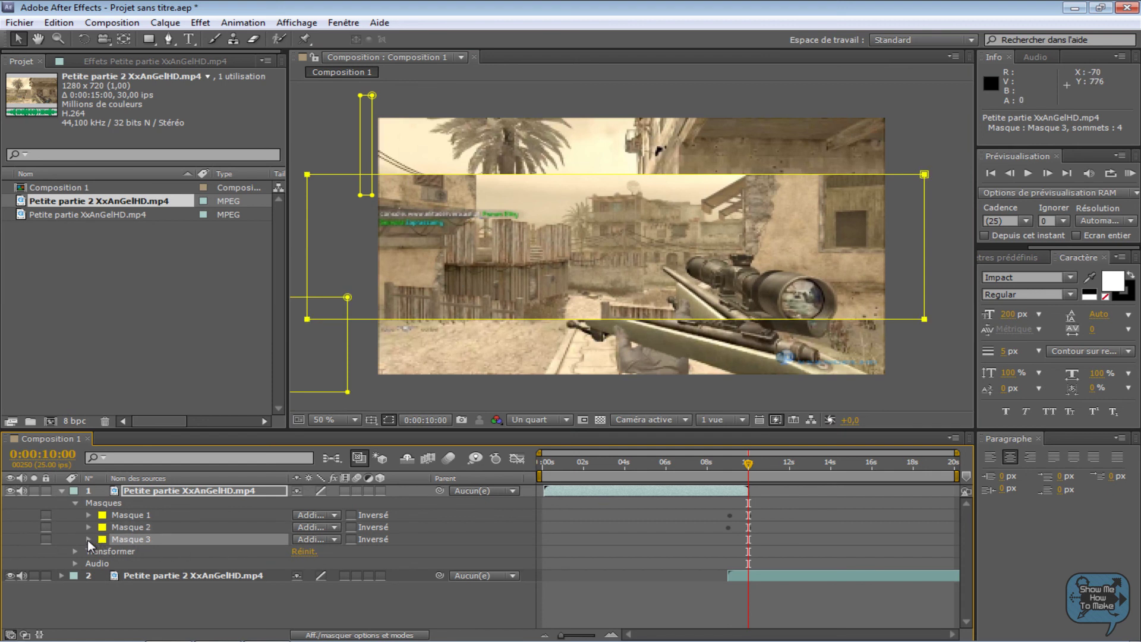
left_click(87, 539)
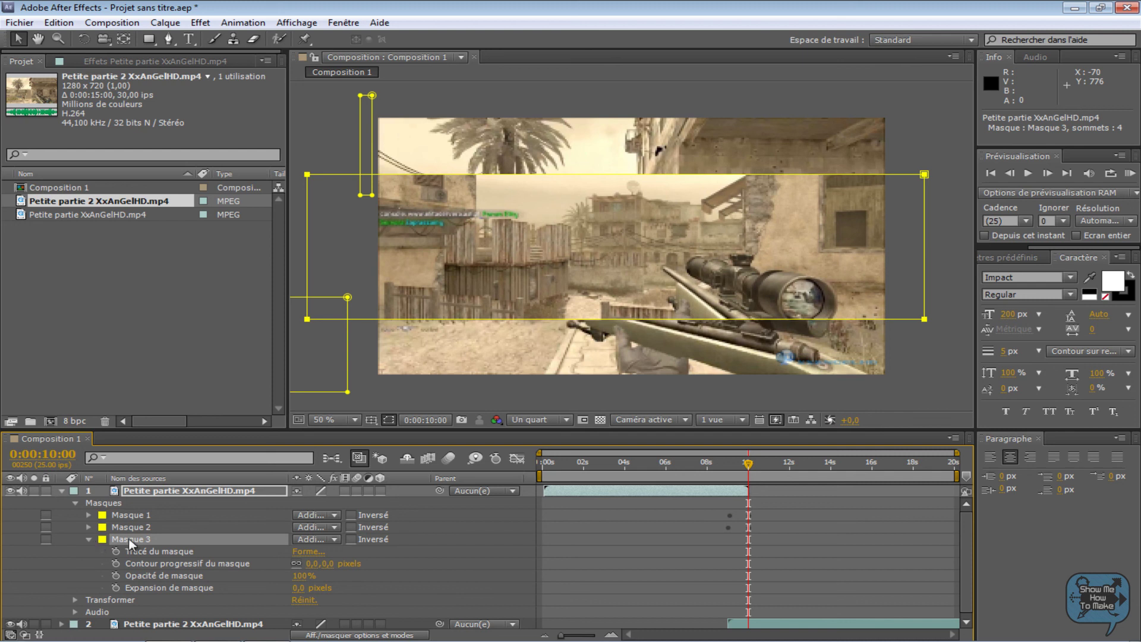
left_click(52, 454)
left_click(52, 454)
left_click_drag(60, 454, 45, 454)
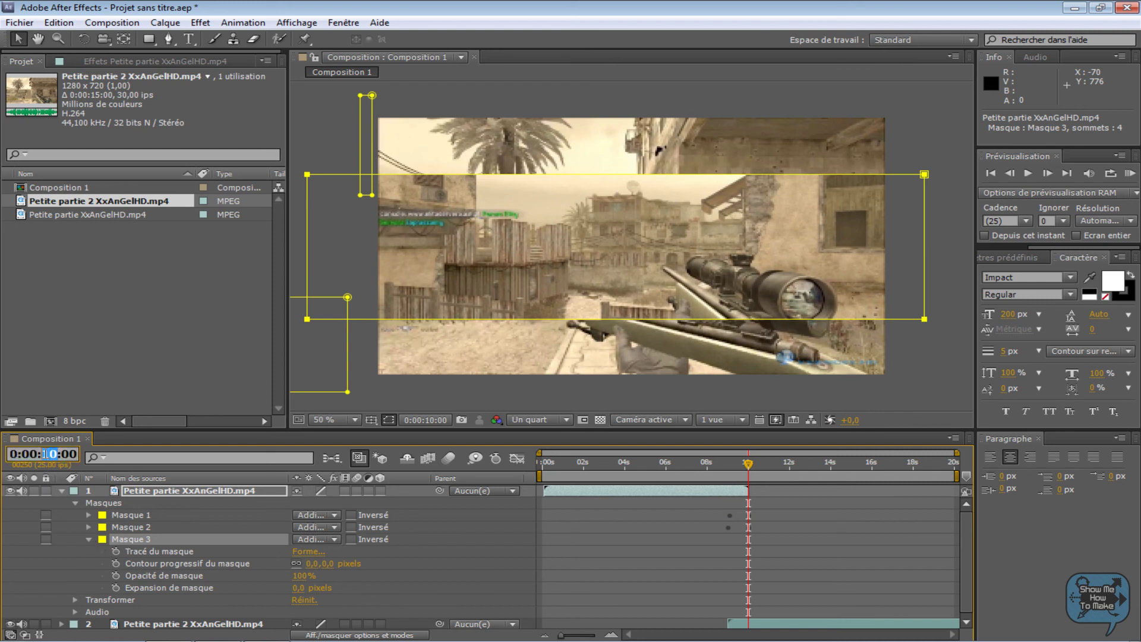
type("09")
key("Return")
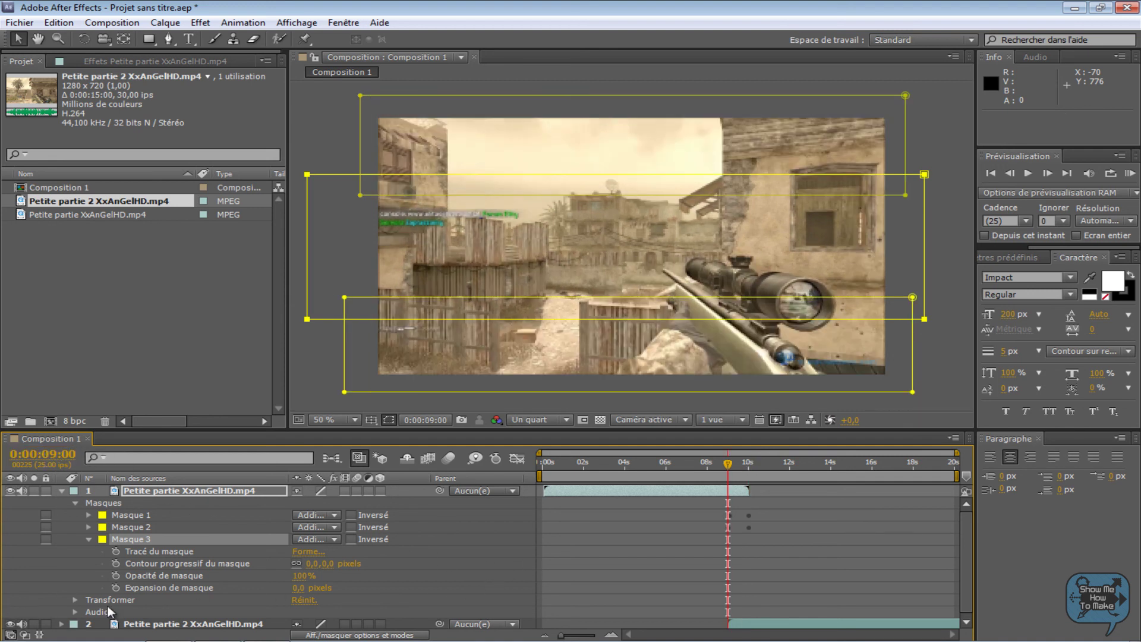
left_click(115, 552)
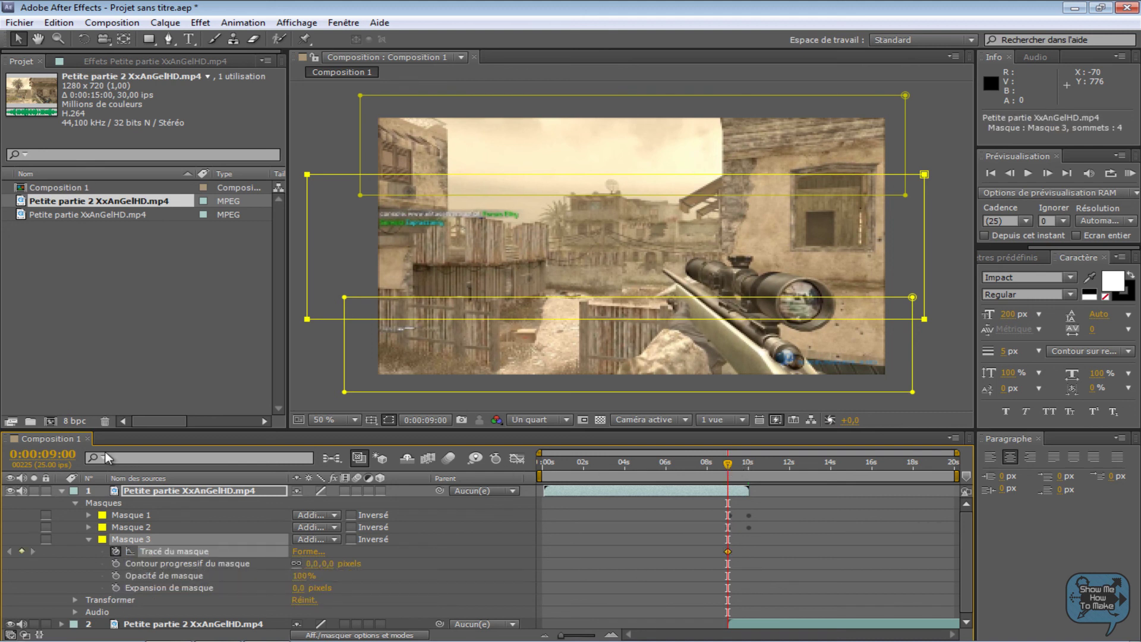
Go to 0:00:10:00 and move Masque 3 entirely out of the frame past its right side.
left_click(50, 453)
double_click(53, 455)
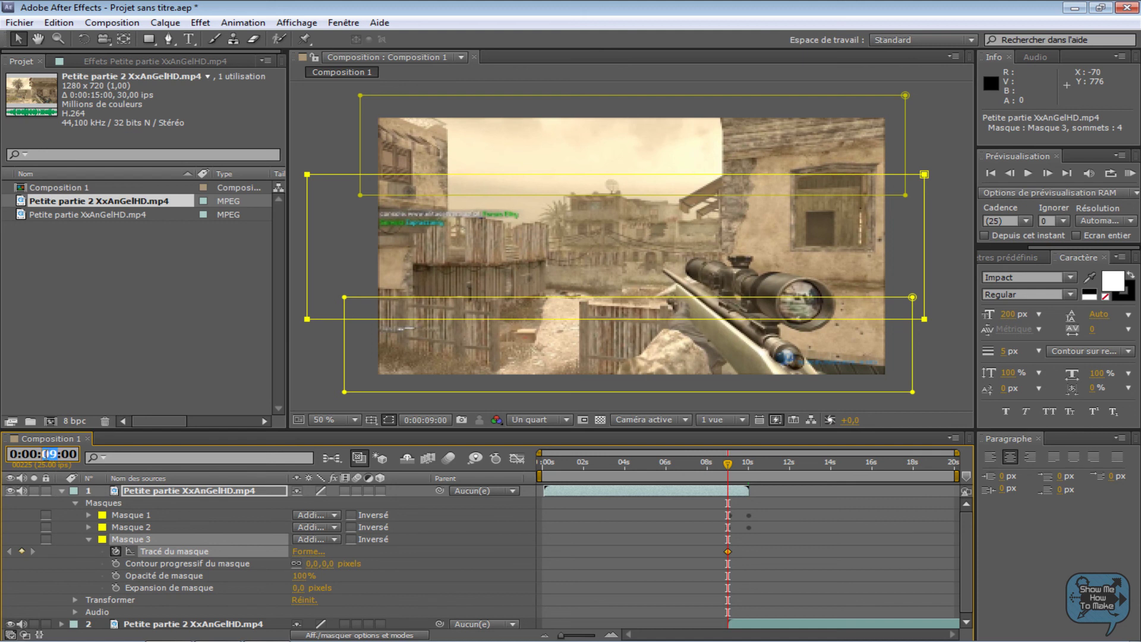
type("10")
key("Return")
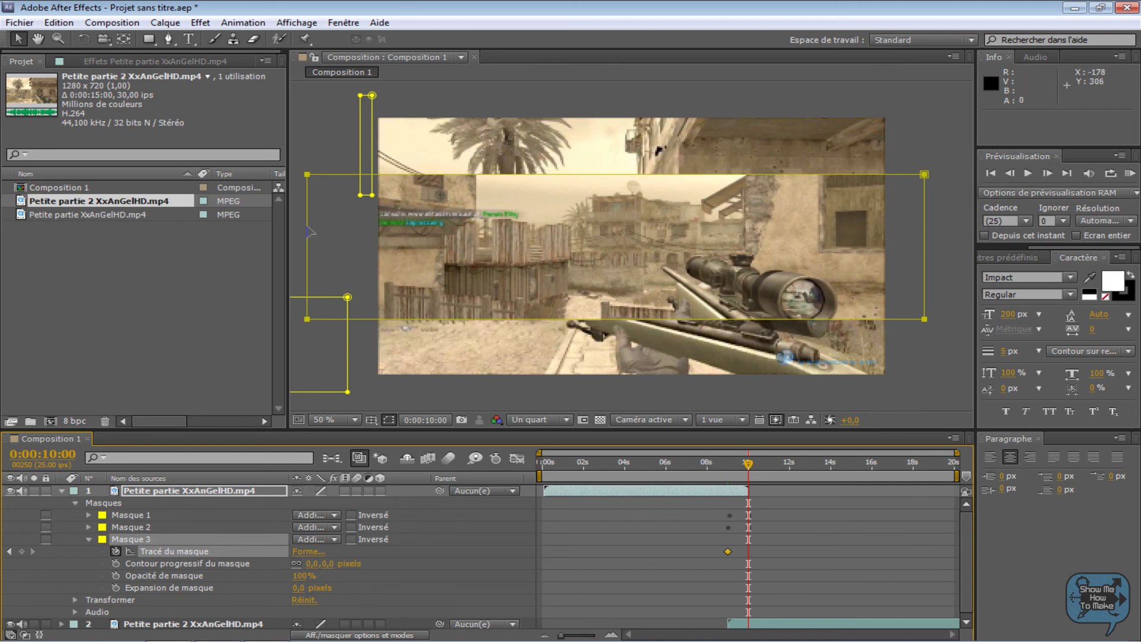
left_click_drag(309, 232, 915, 233)
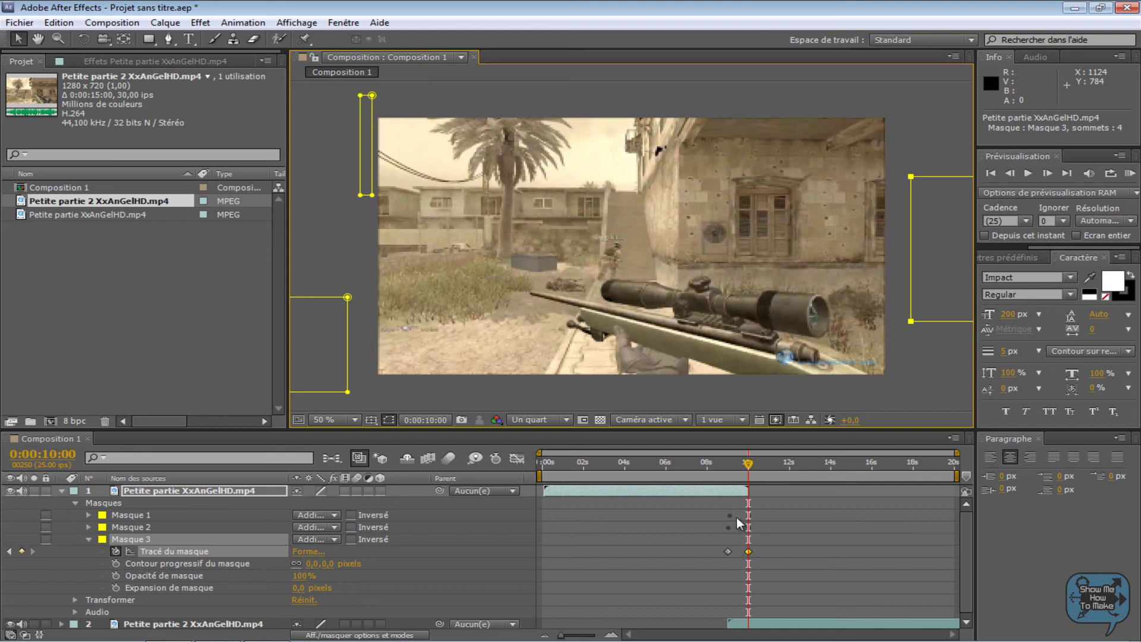
Align Masque 1's first Tracé du masque keyframe with 0:00:09:00 and collapse the first clip's layer properties.
left_click(140, 515)
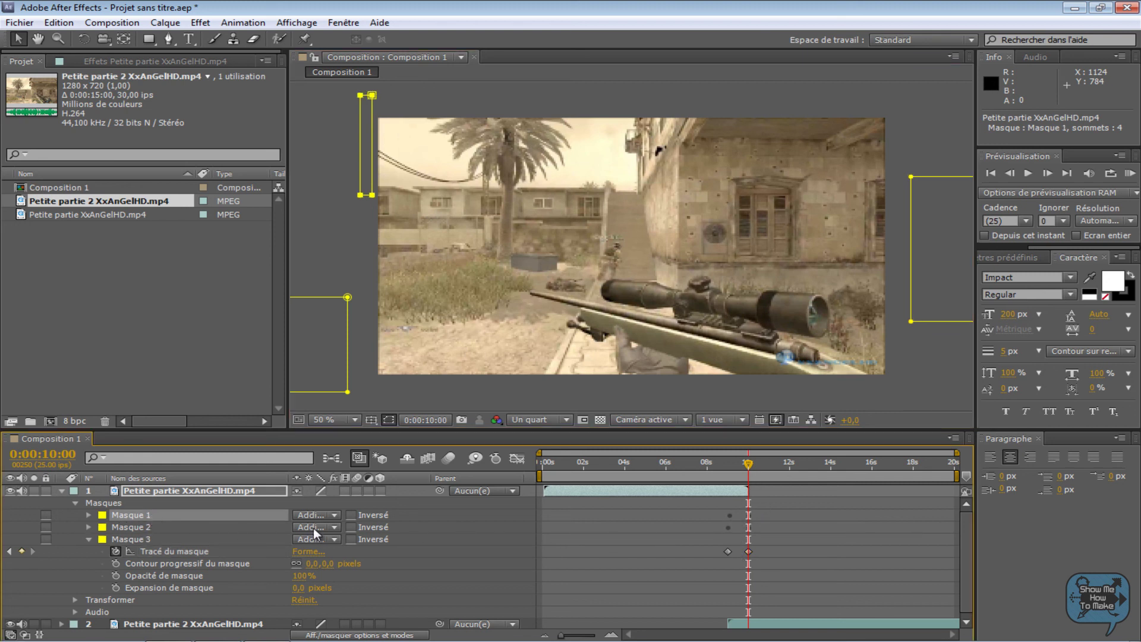
left_click(88, 539)
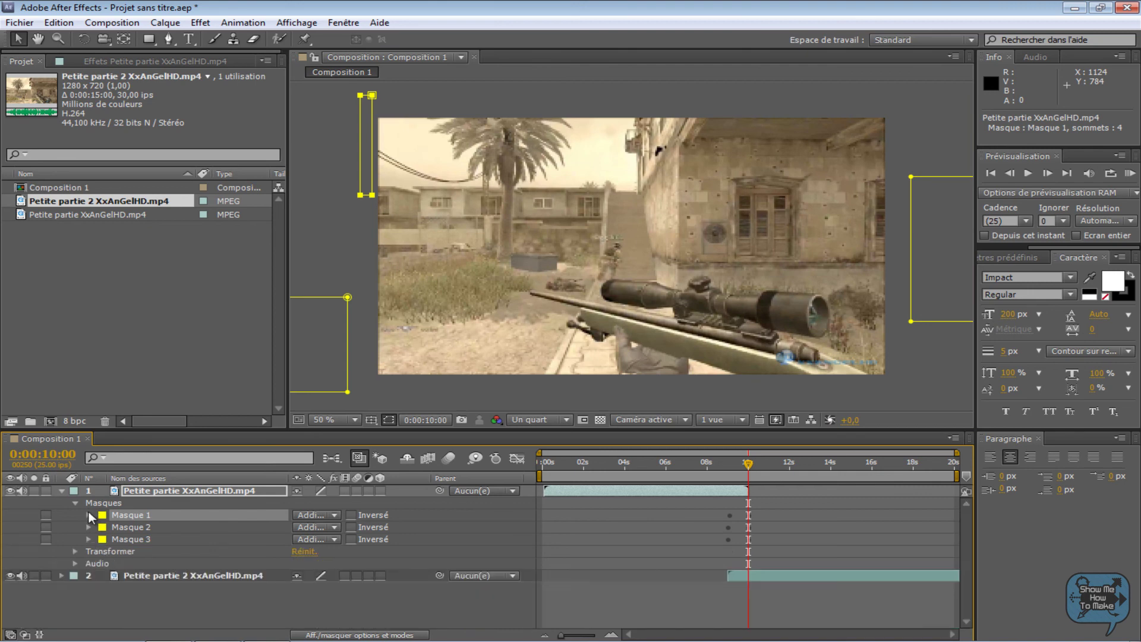
left_click(90, 515)
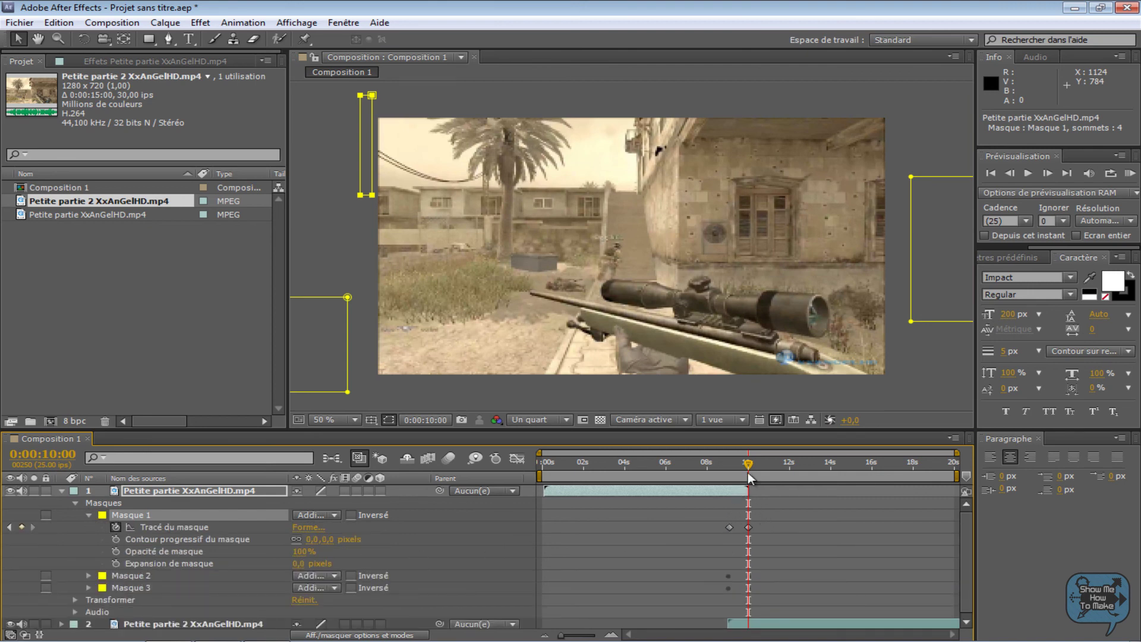
left_click_drag(750, 466, 729, 468)
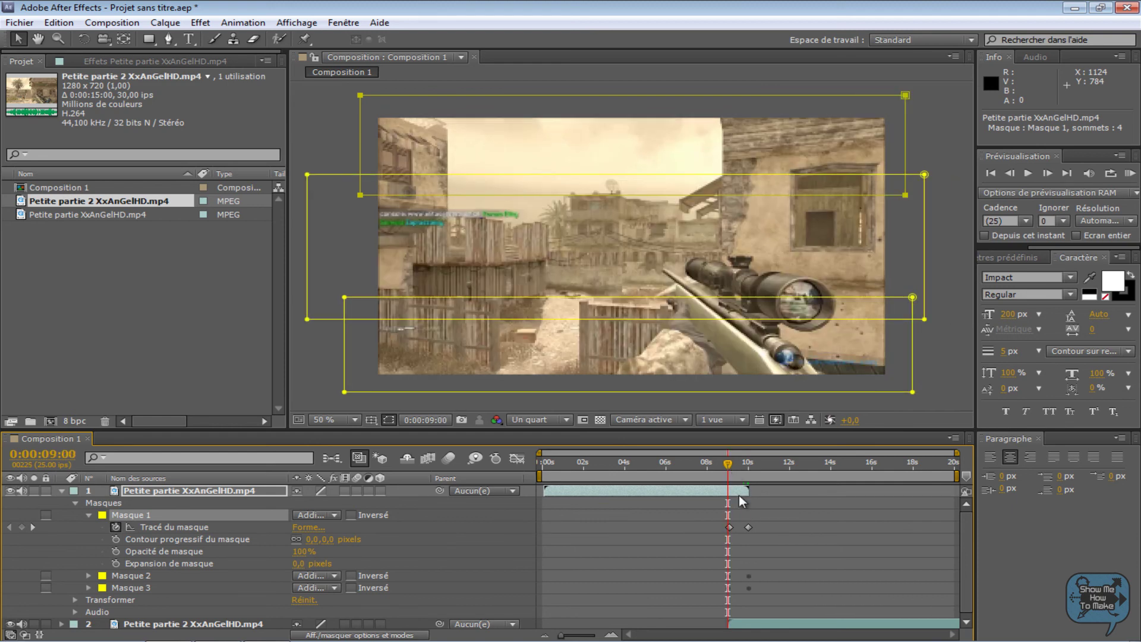
left_click(729, 527)
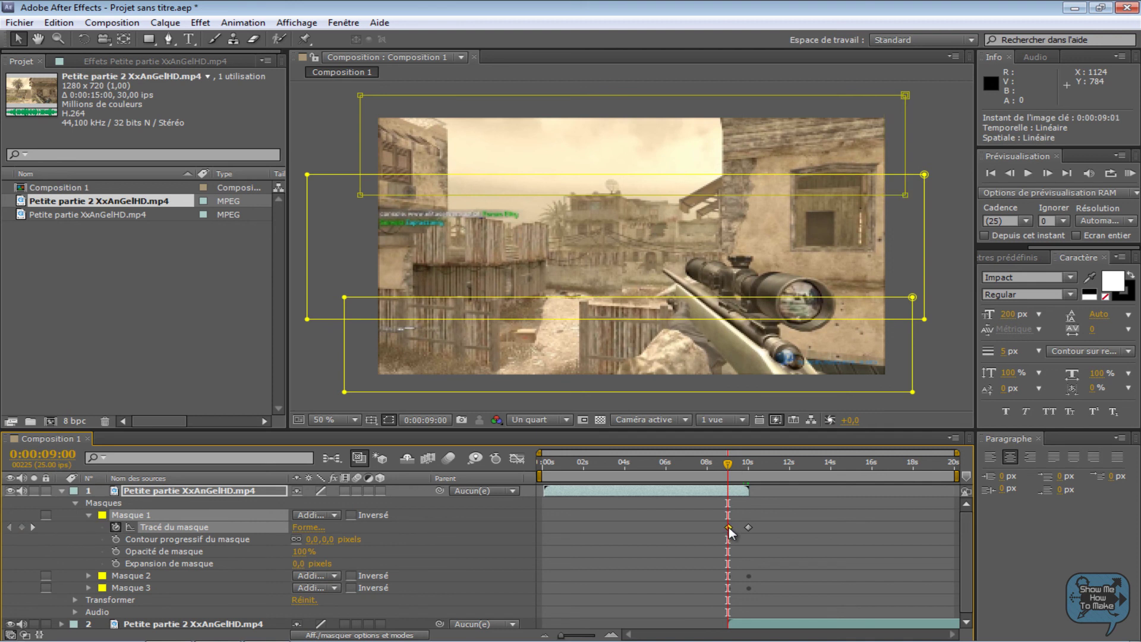
left_click(775, 544)
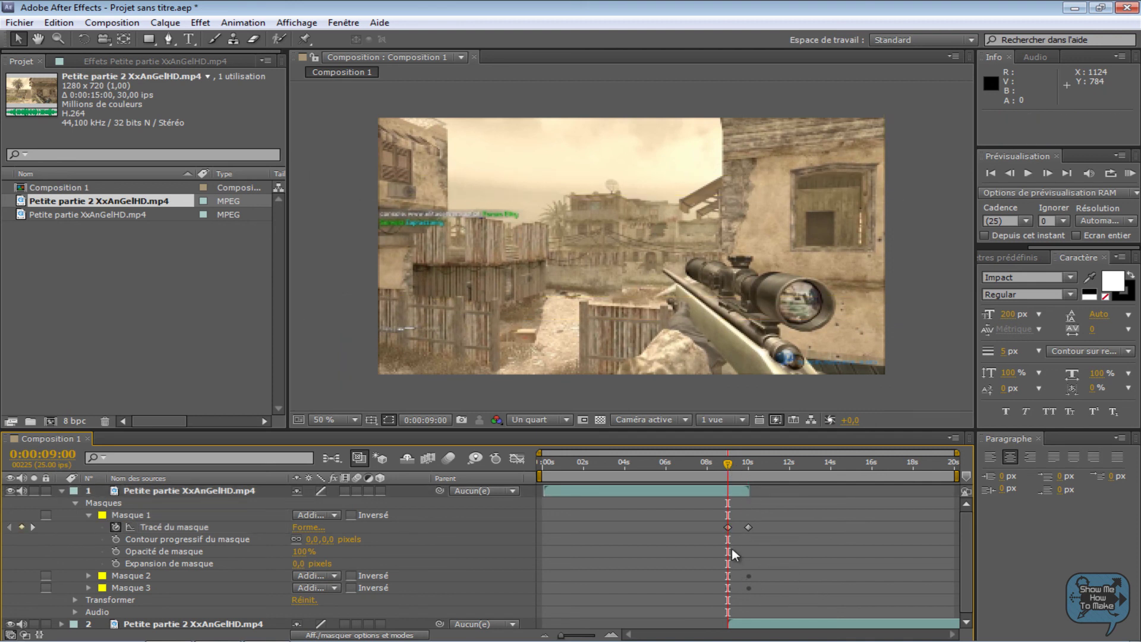
left_click(89, 515)
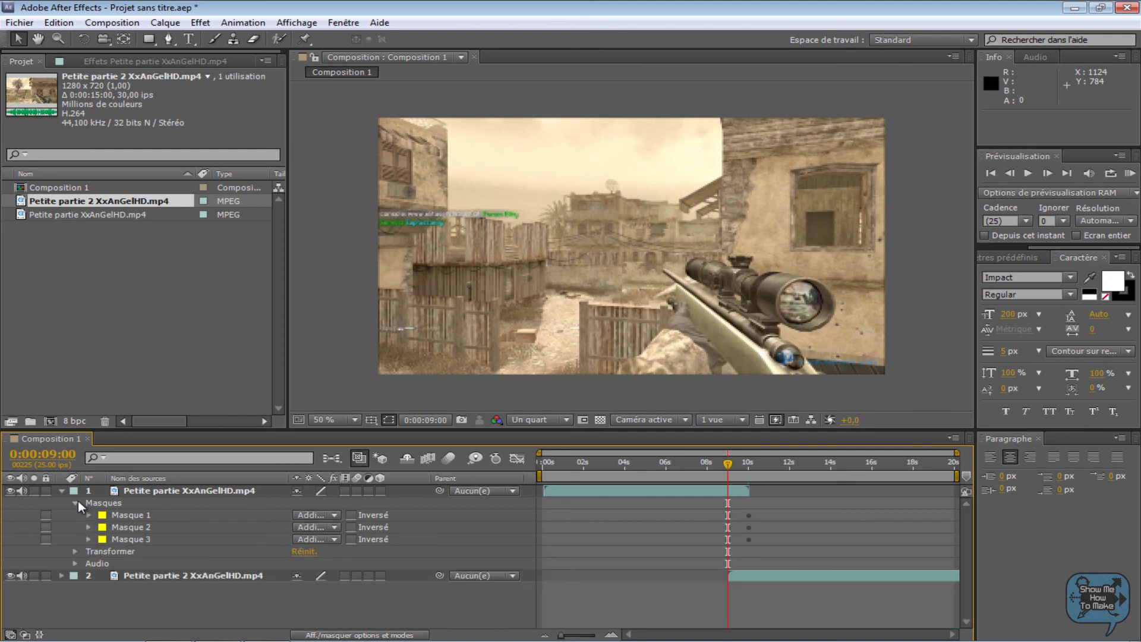
left_click(76, 503)
left_click(62, 490)
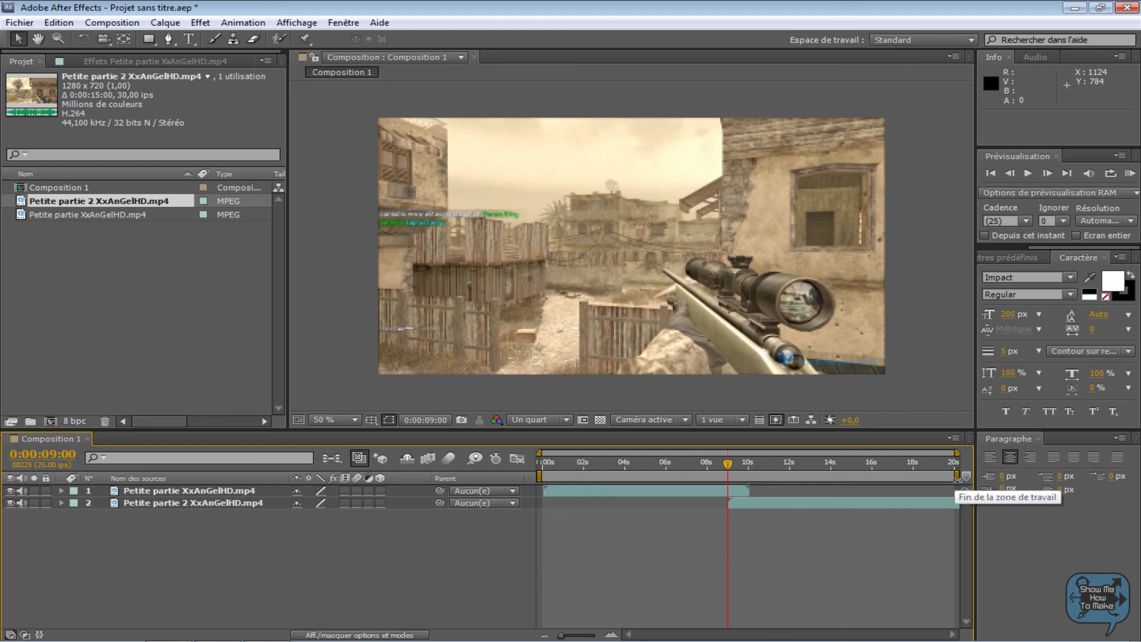
Limit the work area to 0:00:08:02 through 0:00:11:01 and play a RAM preview of the transition.
mouse_move(957, 475)
left_mouse_down()
mouse_move(758, 486)
mouse_move(788, 486)
mouse_move(773, 486)
left_mouse_up()
left_click_drag(540, 475, 705, 479)
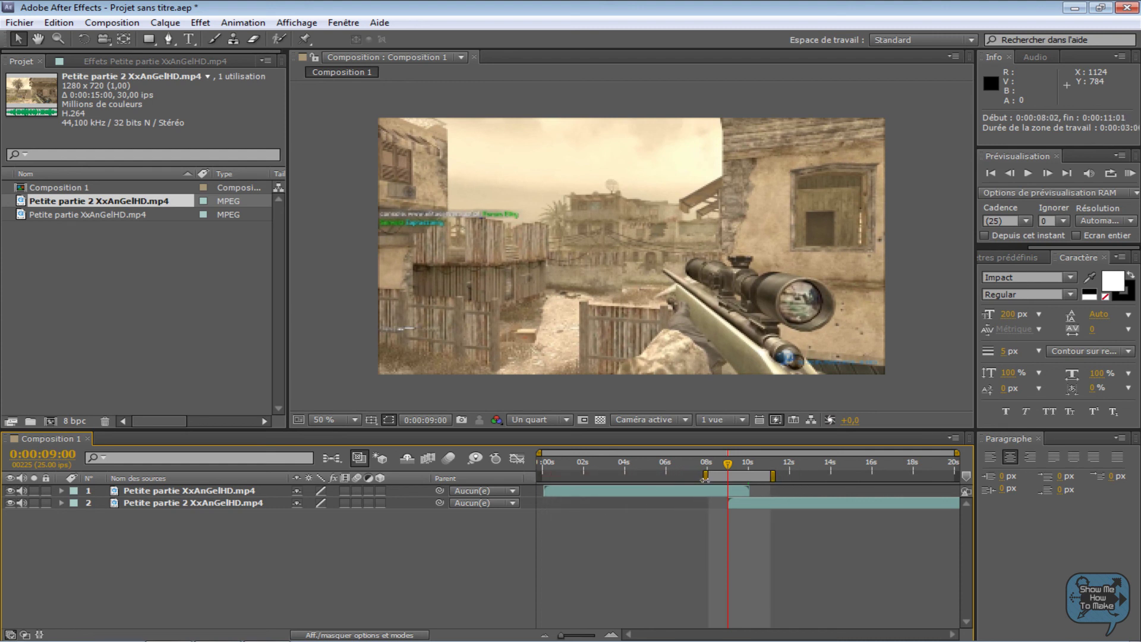
key("KP_0")
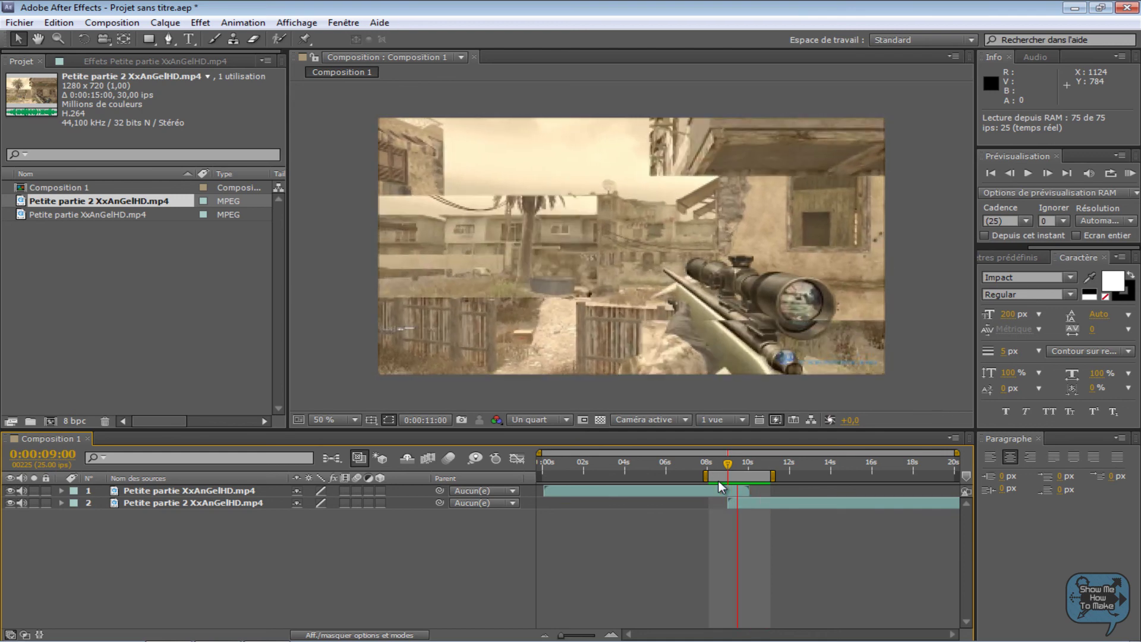
key("space")
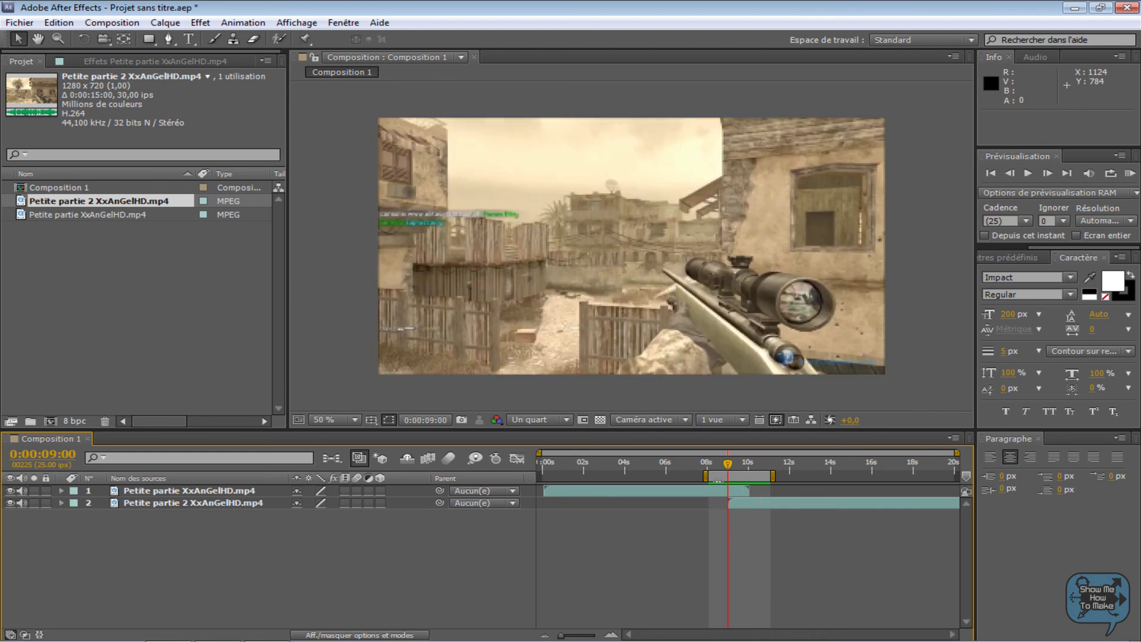
Set the composition's preview resolution to Intégrale and start another RAM preview of the work area.
left_click(567, 420)
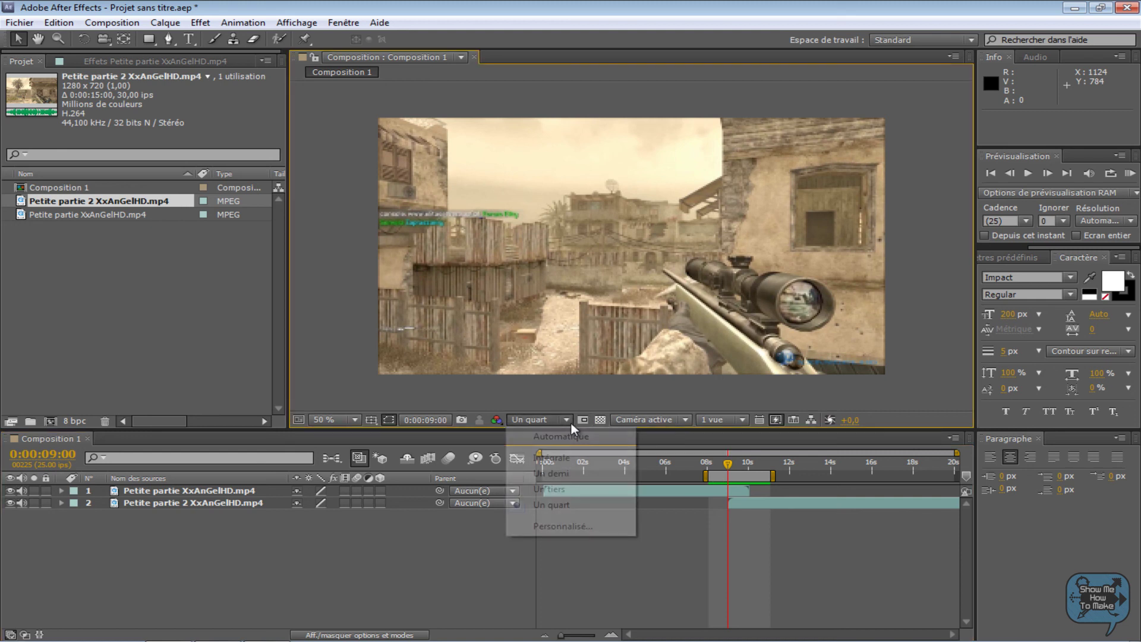
left_click(572, 459)
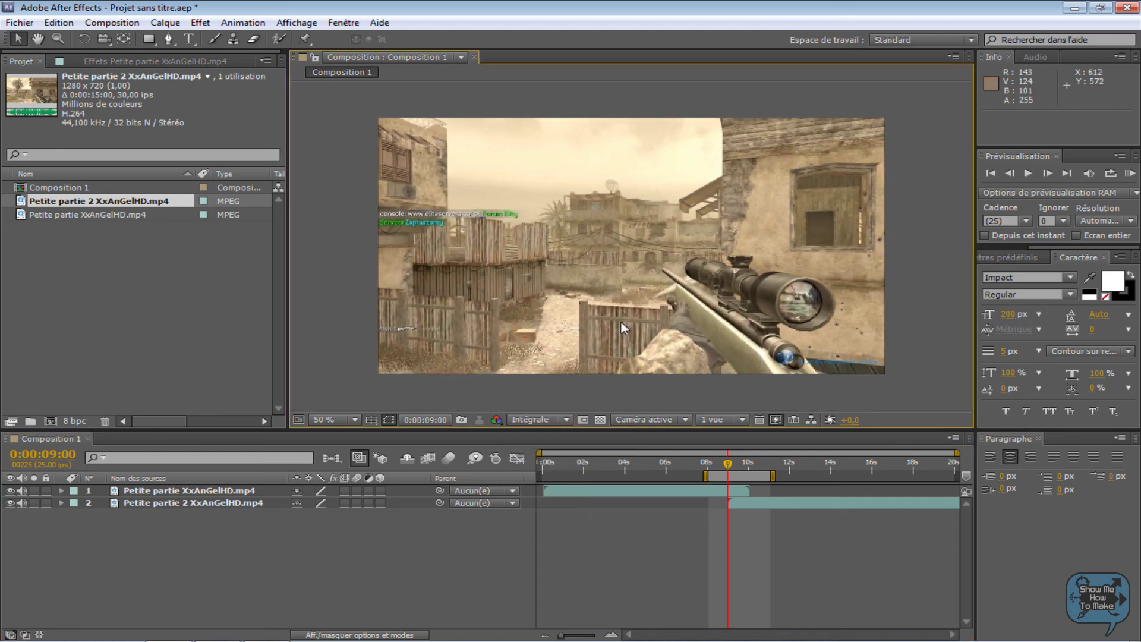
key("KP_0")
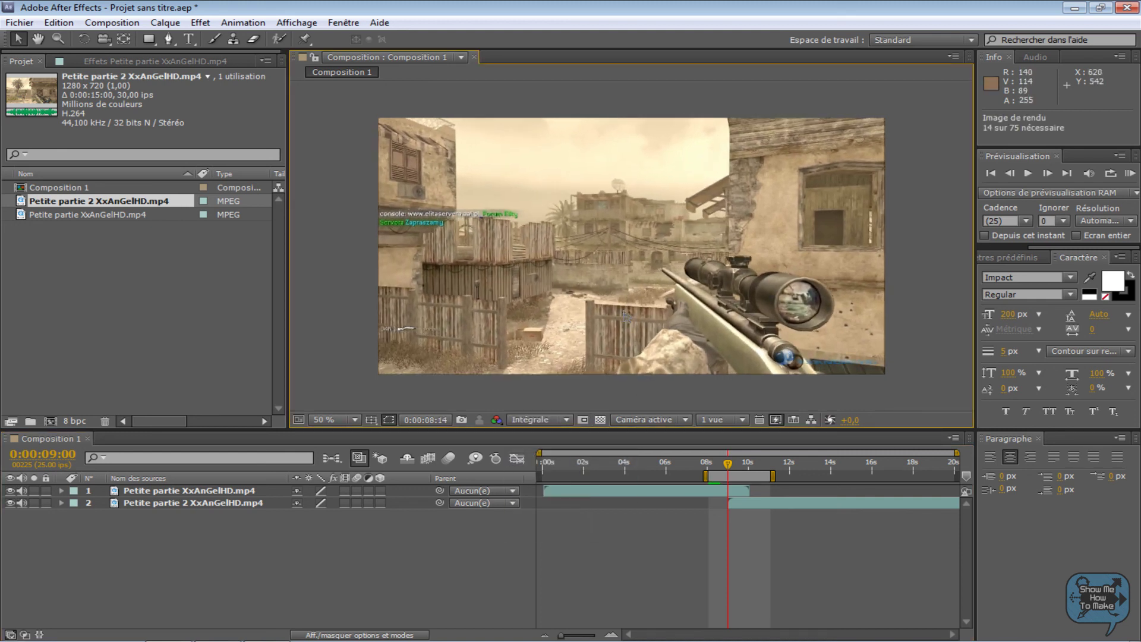